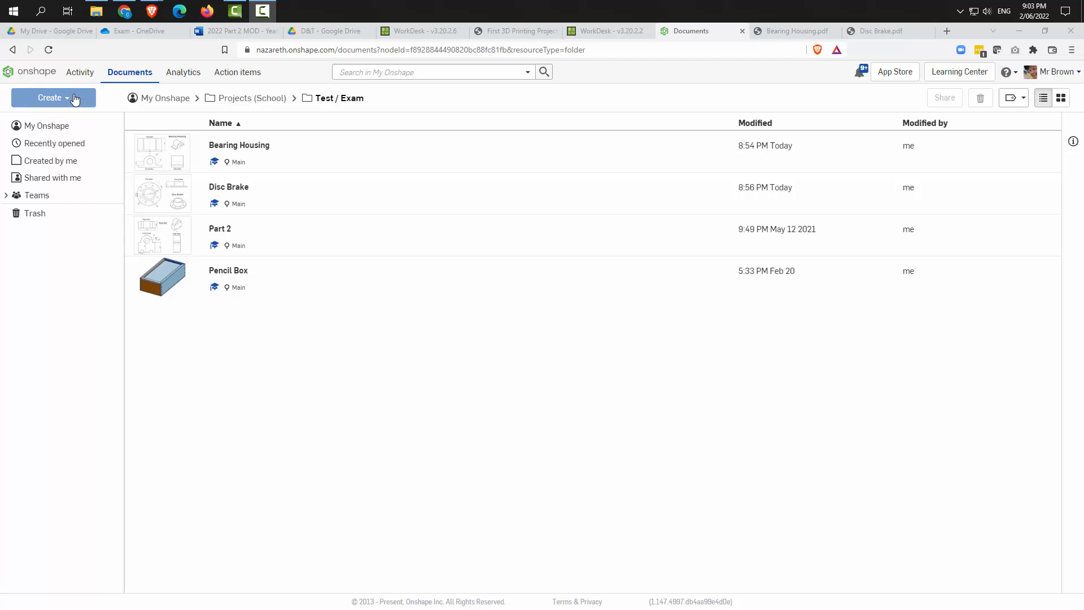
Step: Create a new document in the Test / Exam folder, named "Exam Document - " followed by the teacher's name
{"action": "left_click", "coordinate": [72, 99]}
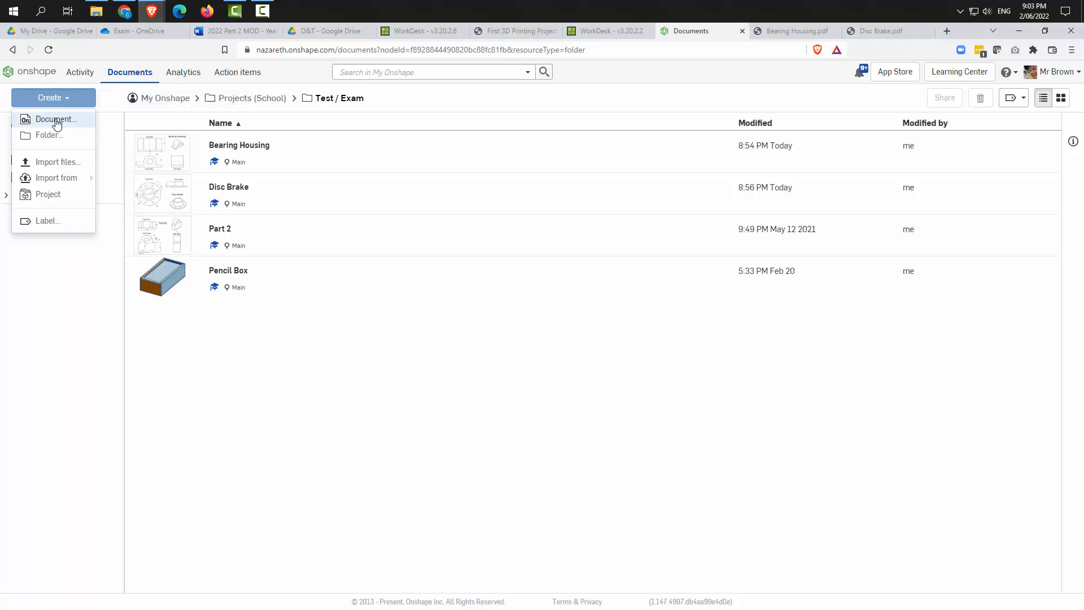
{"action": "left_click", "coordinate": [56, 119]}
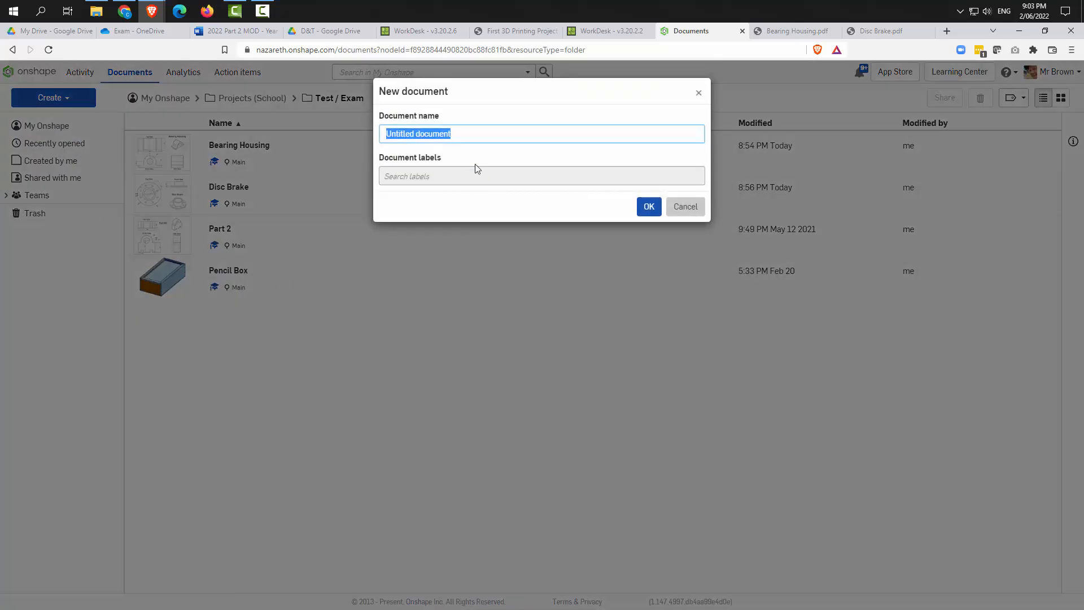
{"action": "type", "text": "Exam Document"}
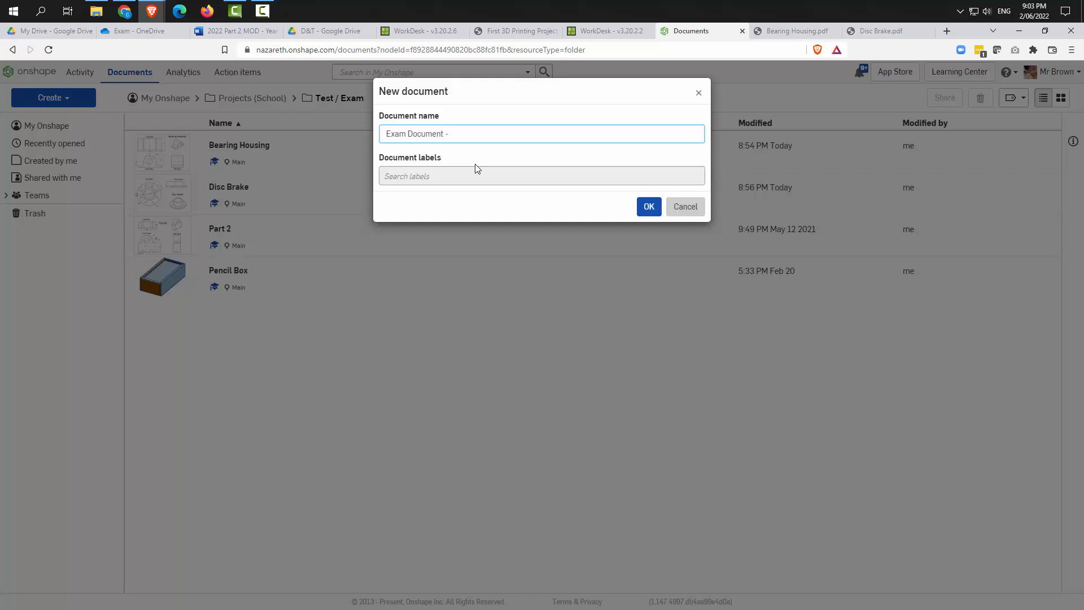
{"action": "type", "text": " - Mr Brown"}
{"action": "left_click", "coordinate": [649, 210]}
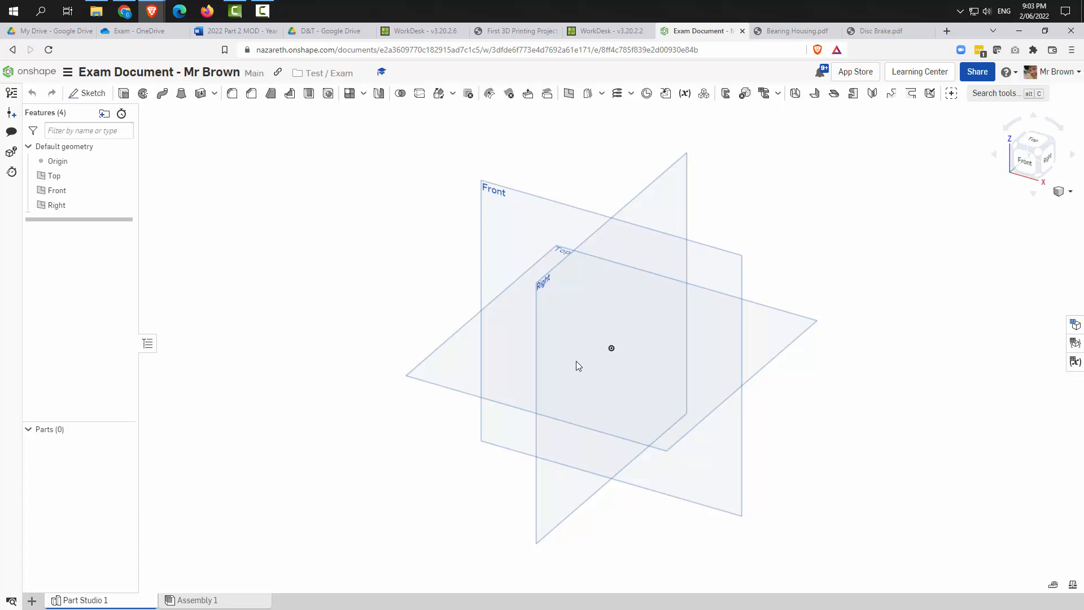
Step: Orient the model to the front view and examine the dimensions in the Bearing Housing PDF drawing
{"action": "left_click", "coordinate": [1028, 170]}
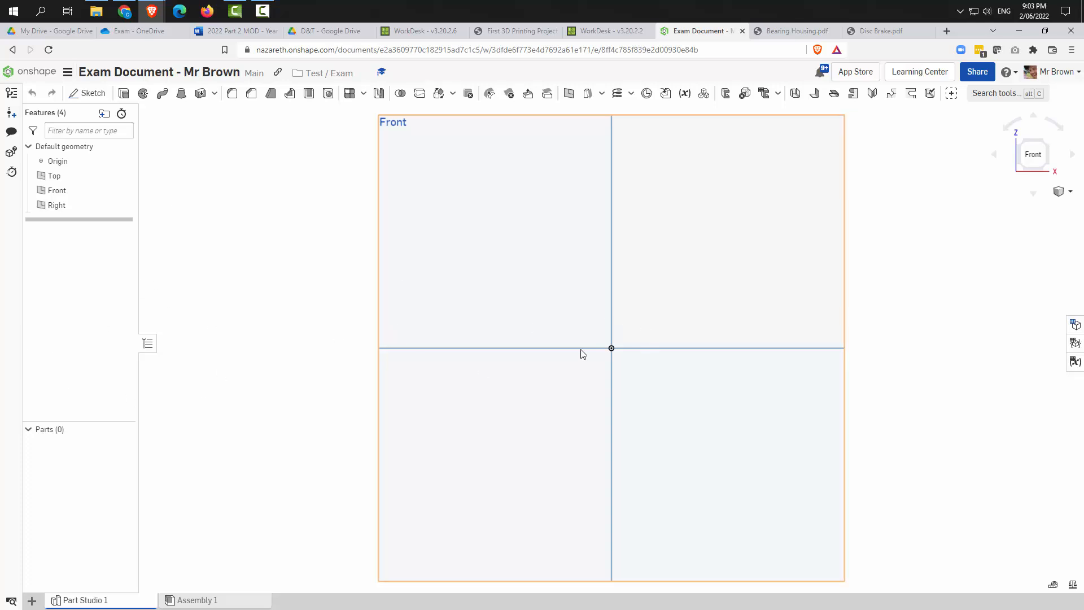
{"action": "left_click", "coordinate": [790, 31]}
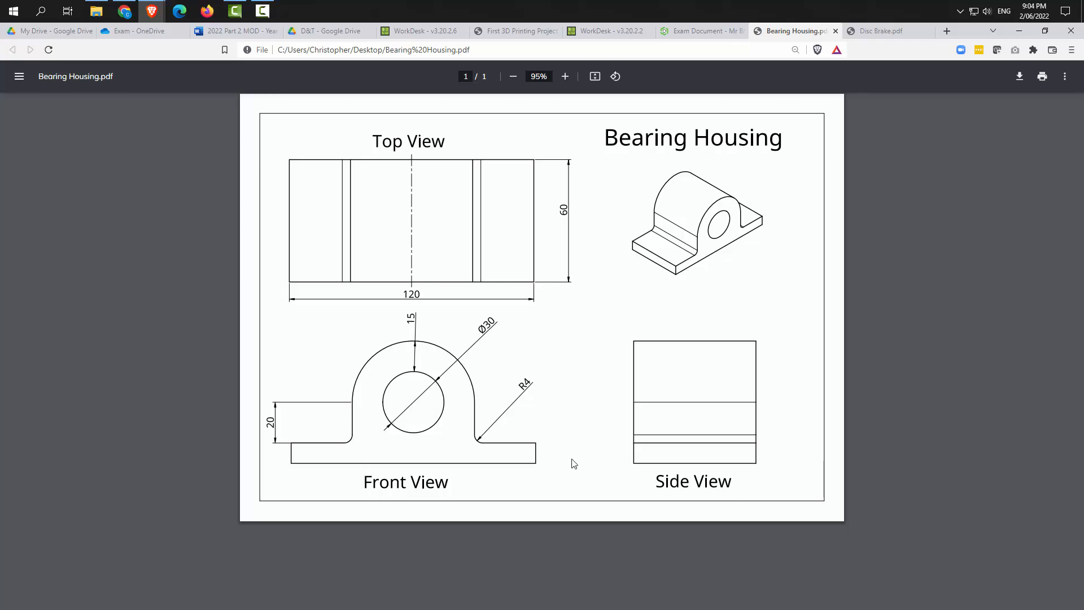
{"action": "left_click", "coordinate": [695, 32]}
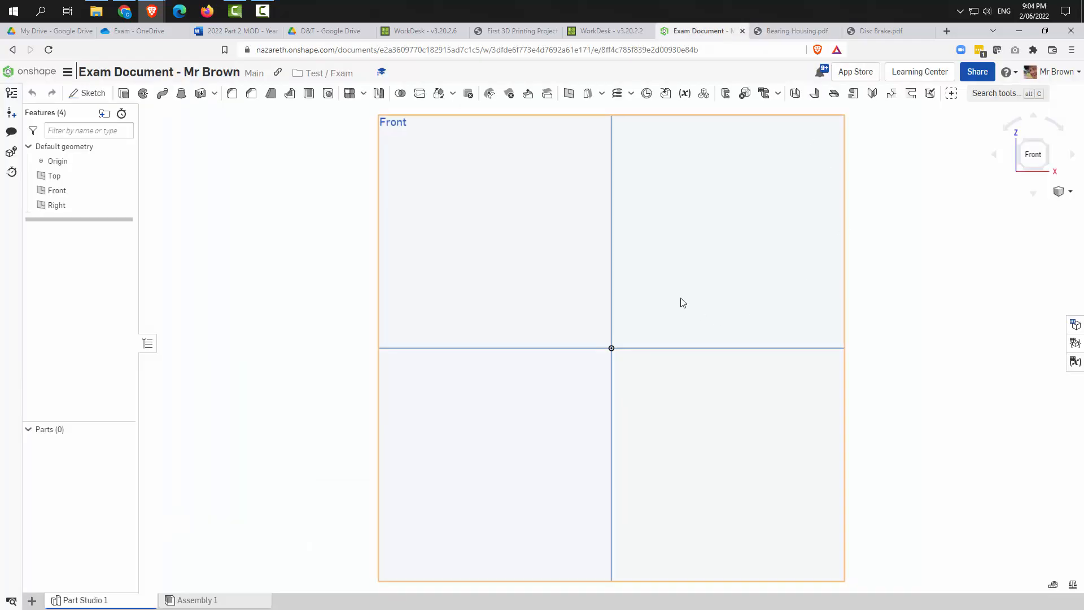
Step: Start a new sketch on the Front plane
{"action": "left_click", "coordinate": [462, 165]}
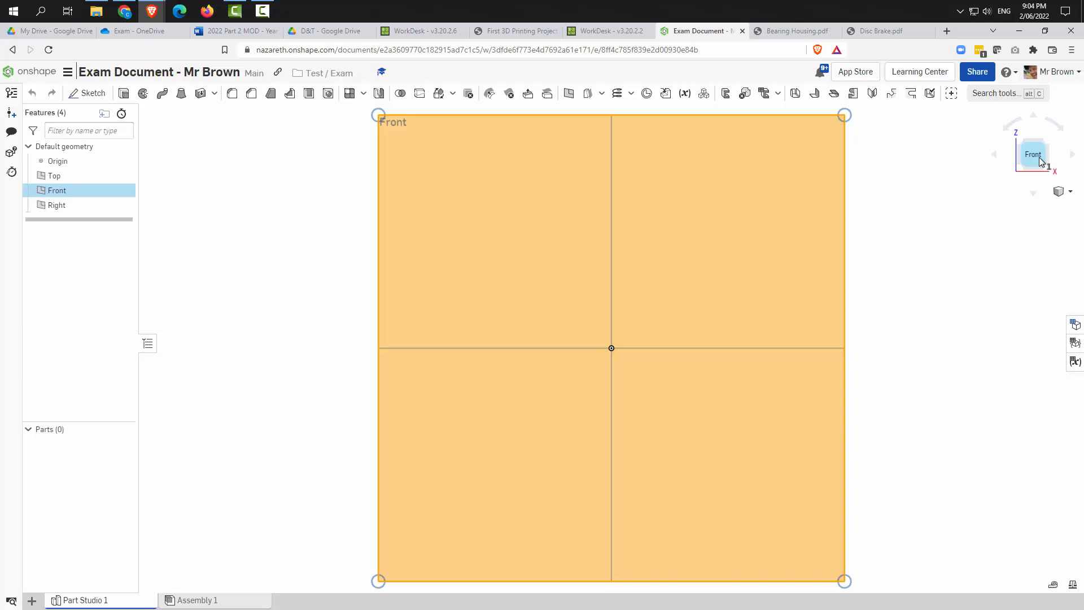
{"action": "left_click", "coordinate": [89, 94]}
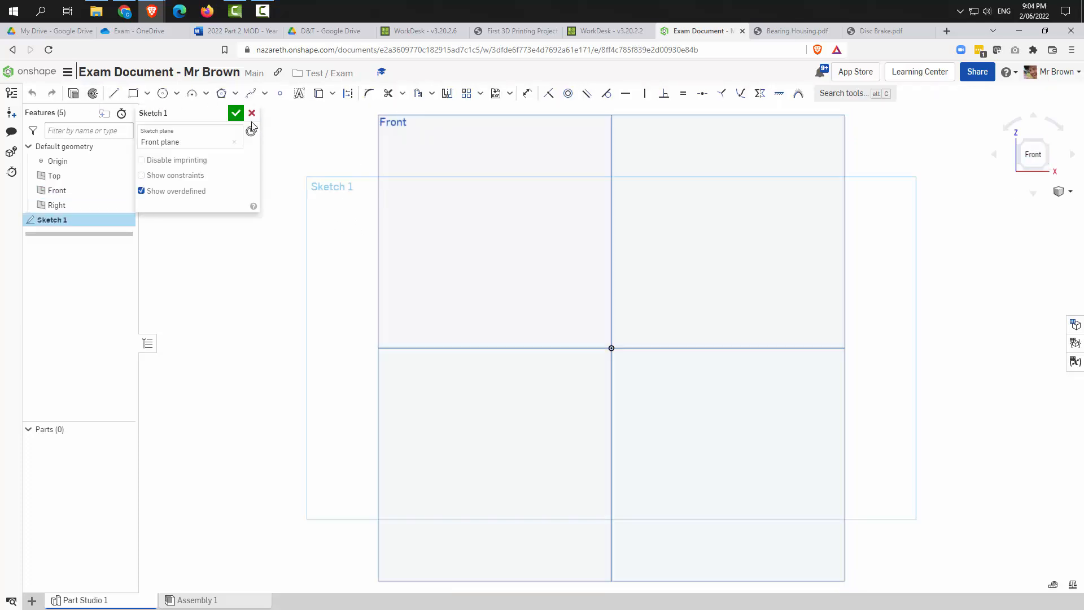
{"action": "left_click", "coordinate": [235, 142]}
{"action": "left_click", "coordinate": [474, 151]}
Step: Draw a center point circle on the origin with a diameter of 30 mm
{"action": "left_click", "coordinate": [176, 93]}
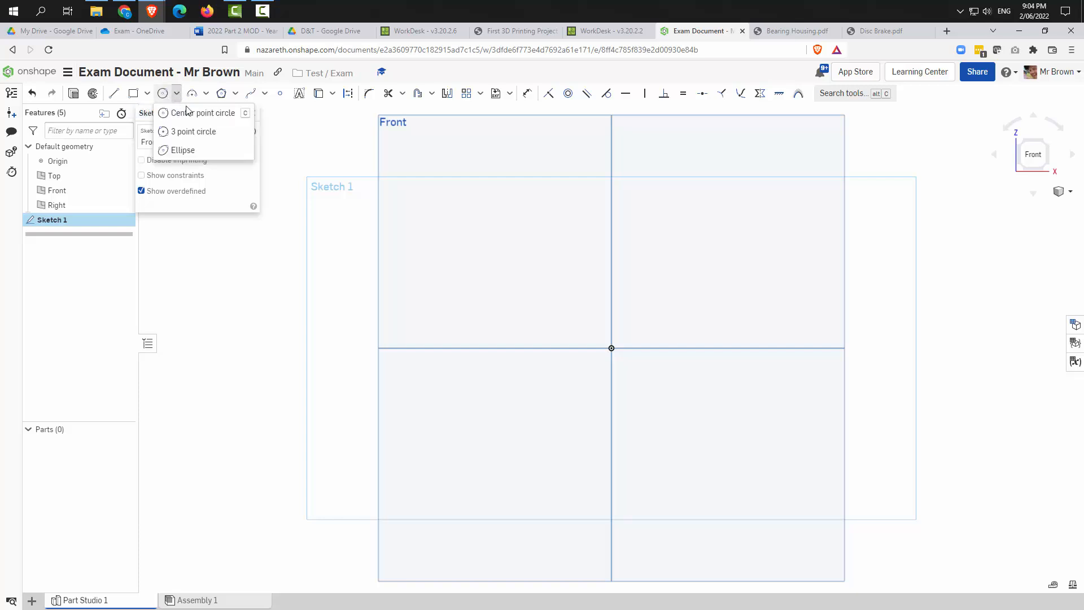
{"action": "left_click", "coordinate": [187, 112]}
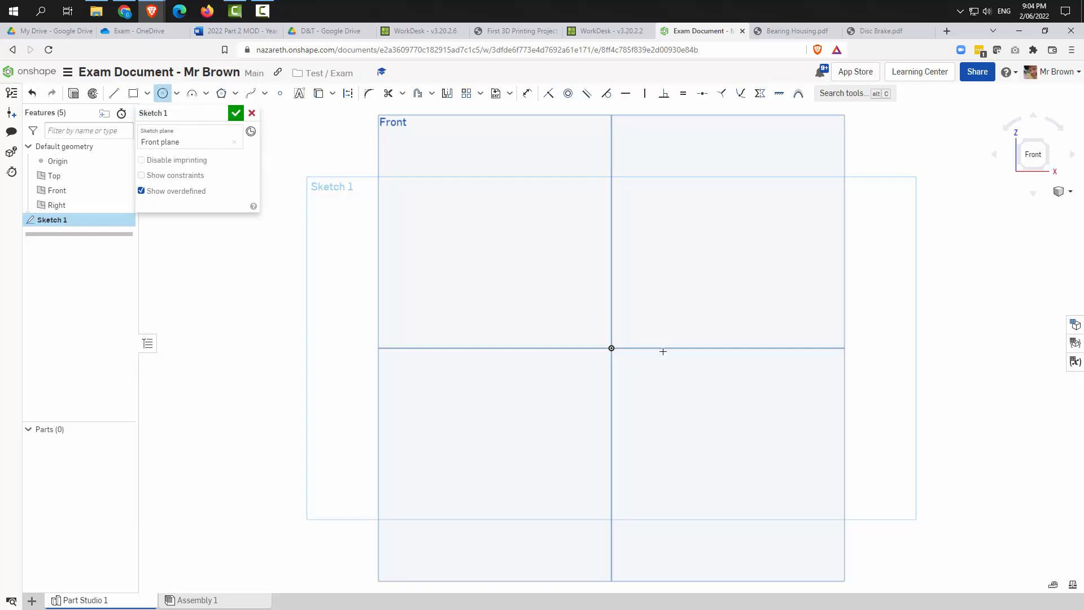
{"action": "left_click", "coordinate": [613, 346]}
{"action": "left_click", "coordinate": [652, 302]}
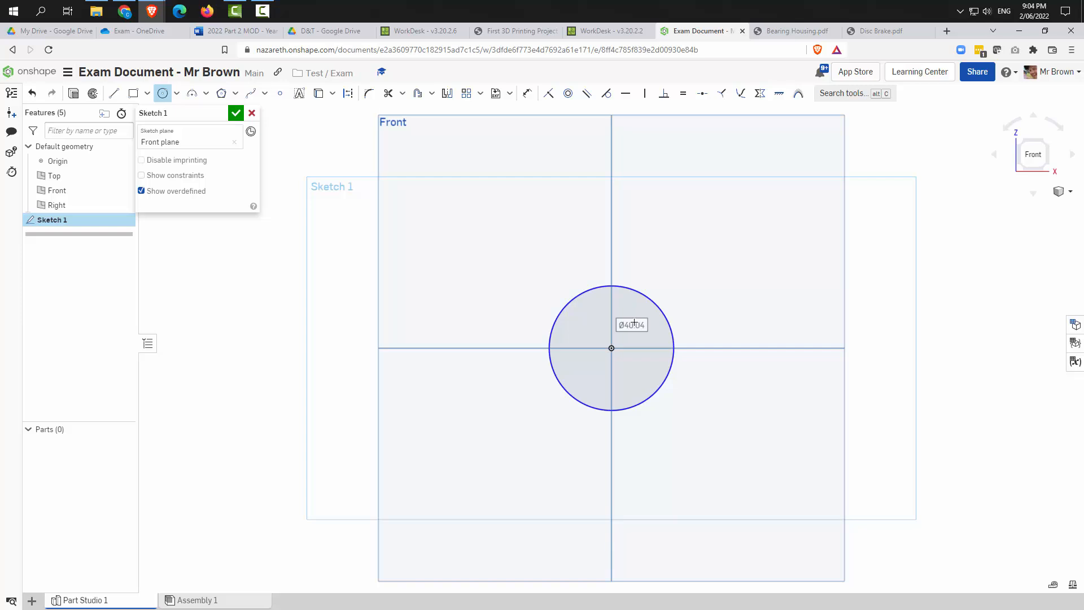
{"action": "type", "text": "30"}
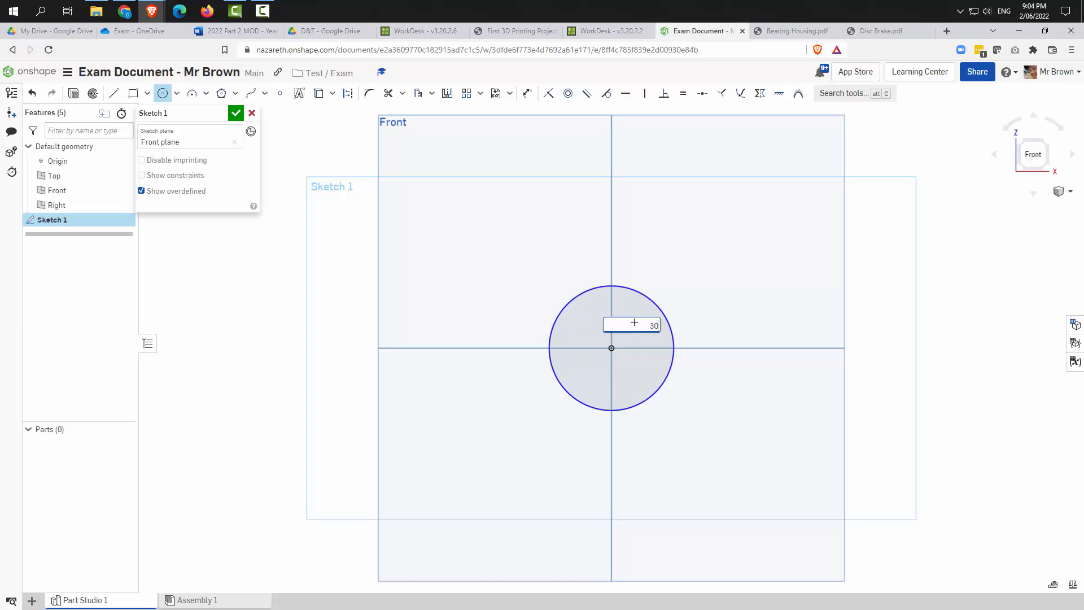
{"action": "key", "text": "Return"}
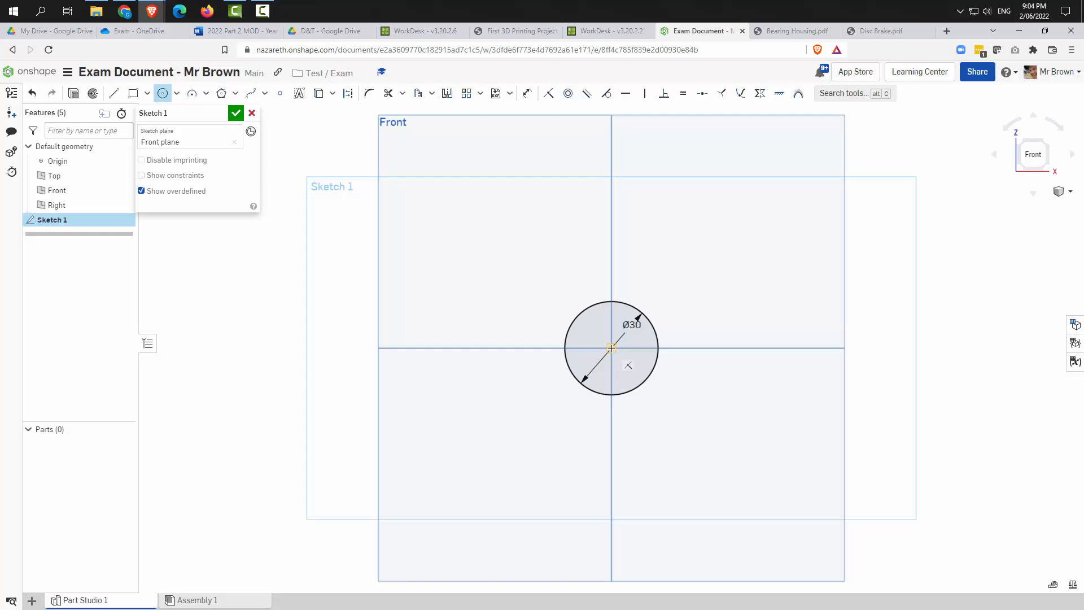
Step: Draw a second circle centred on the origin around the first one, with a diameter of 45 mm
{"action": "left_click", "coordinate": [611, 349]}
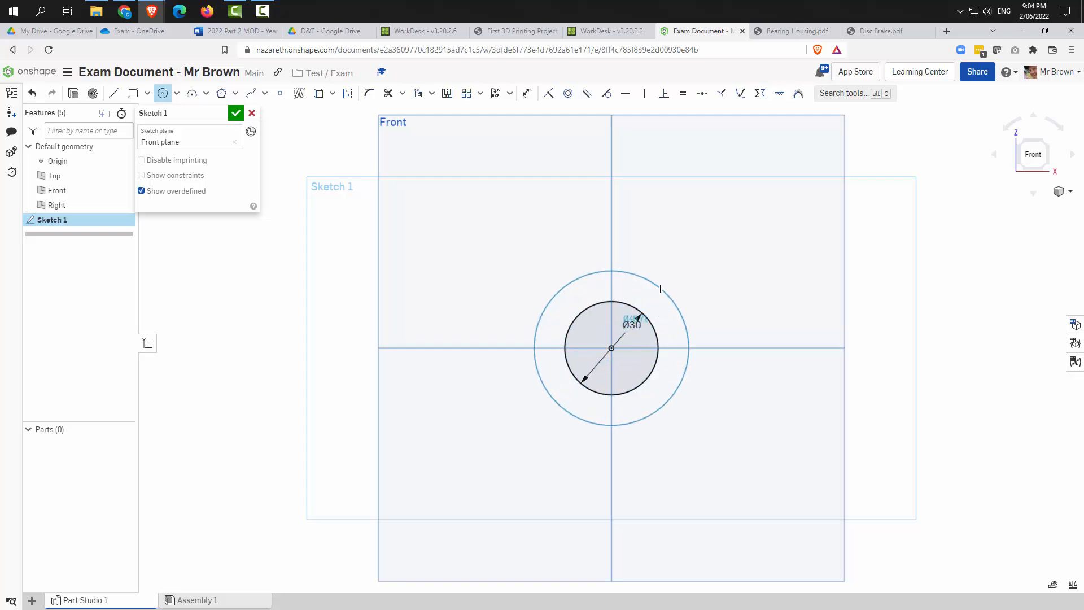
{"action": "left_click", "coordinate": [660, 288]}
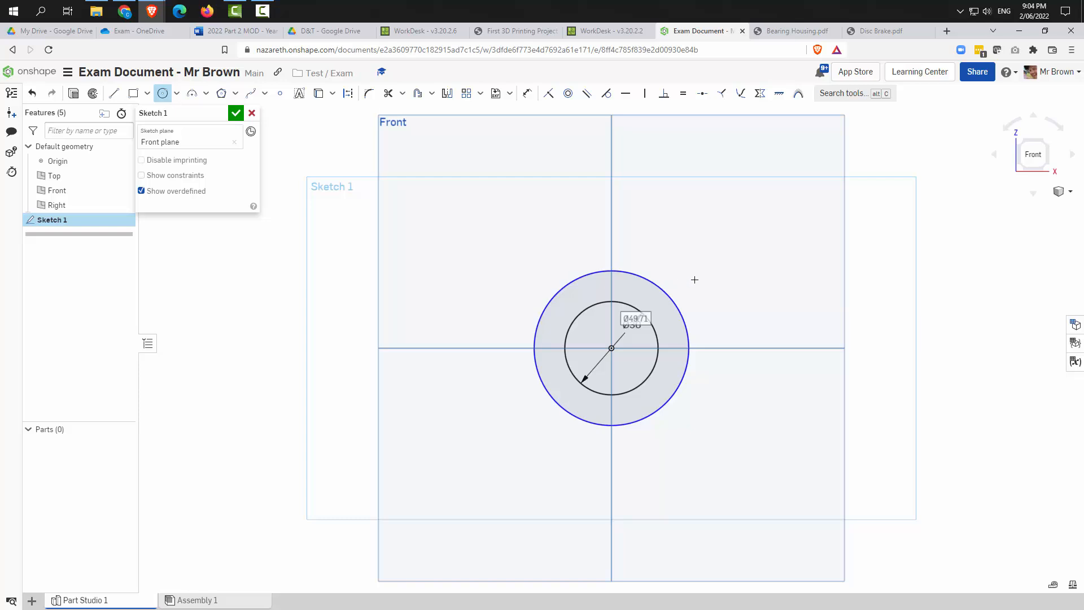
{"action": "type", "text": "45"}
{"action": "key", "text": "Return"}
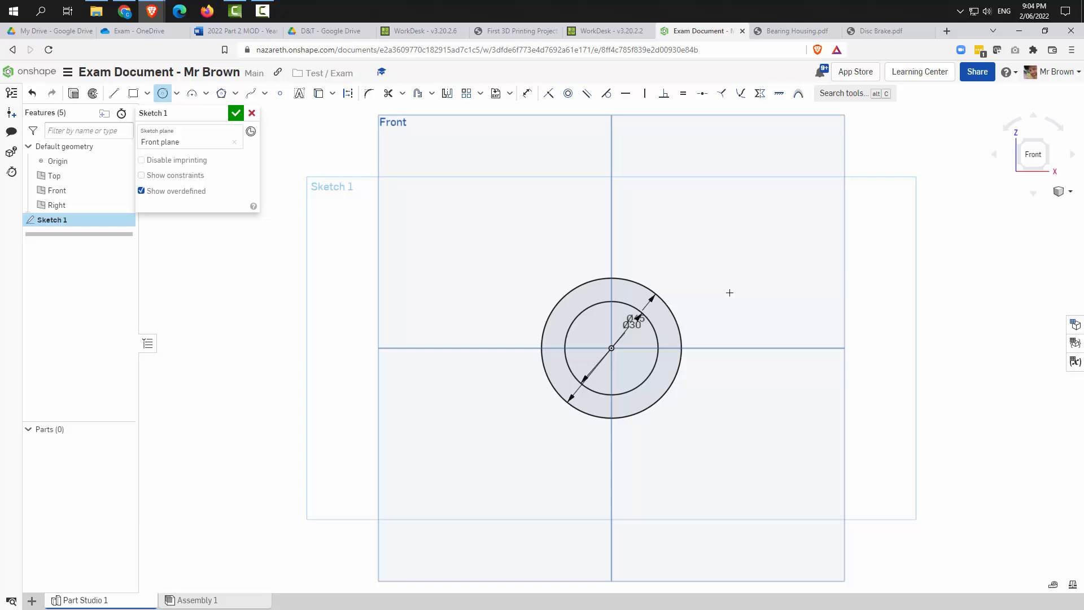
{"action": "key", "text": "Escape"}
Step: Draw a horizontal construction line about 115 mm long through the centre of the circles and hide the default planes
{"action": "left_click", "coordinate": [350, 96]}
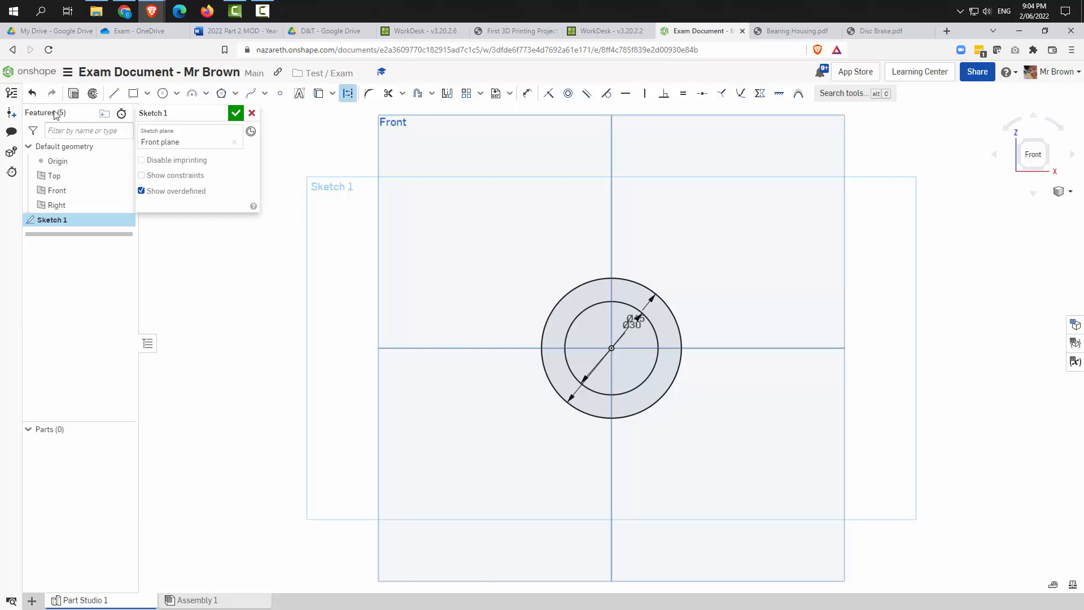
{"action": "left_click", "coordinate": [115, 97]}
{"action": "left_click", "coordinate": [447, 347]}
{"action": "left_click", "coordinate": [804, 347]}
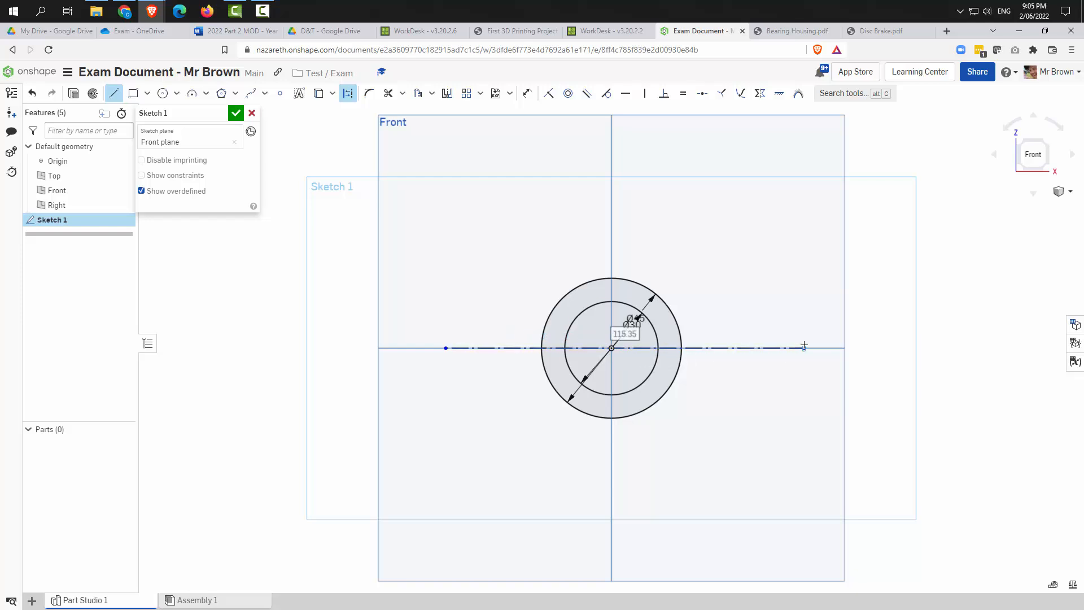
{"action": "key", "text": "p"}
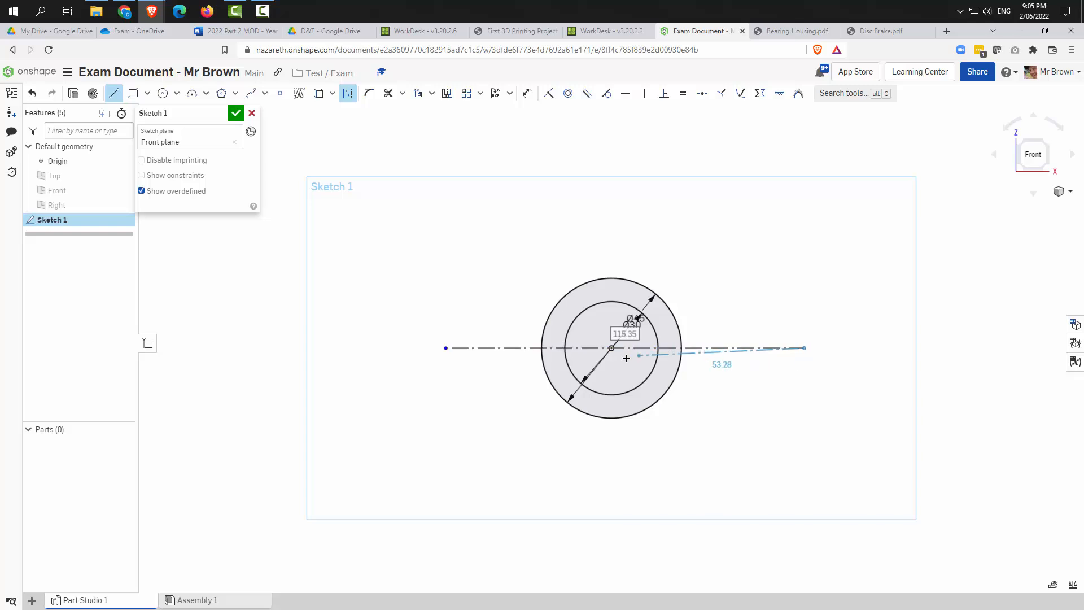
{"action": "key", "text": "Escape"}
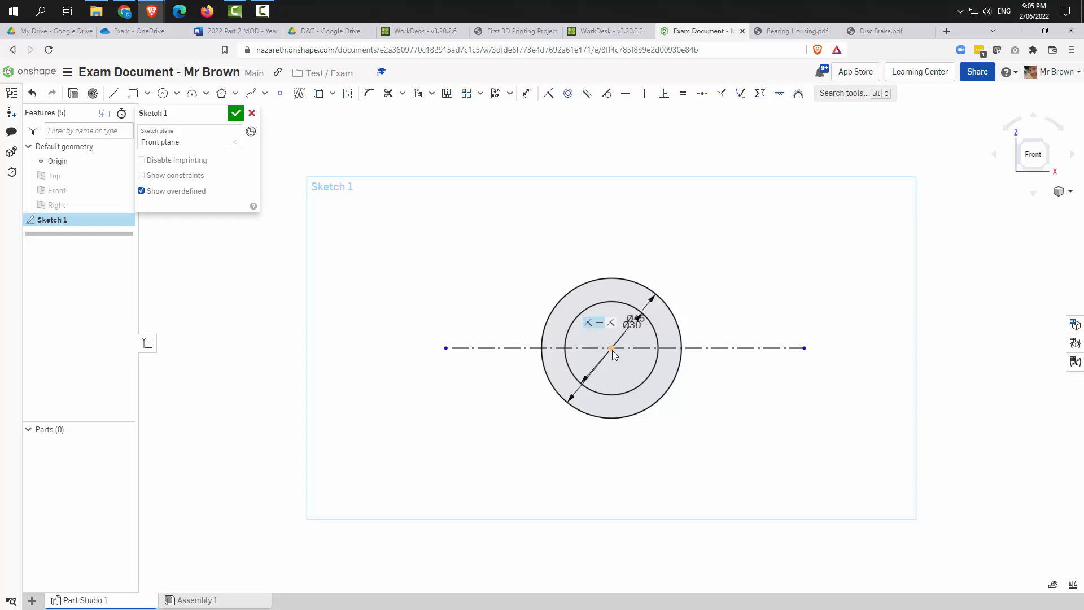
Step: Draw a solid vertical line down from the left intersection of the outer circle and the construction line
{"action": "scroll", "coordinate": [612, 349], "scroll_direction": "up", "scroll_amount": 3}
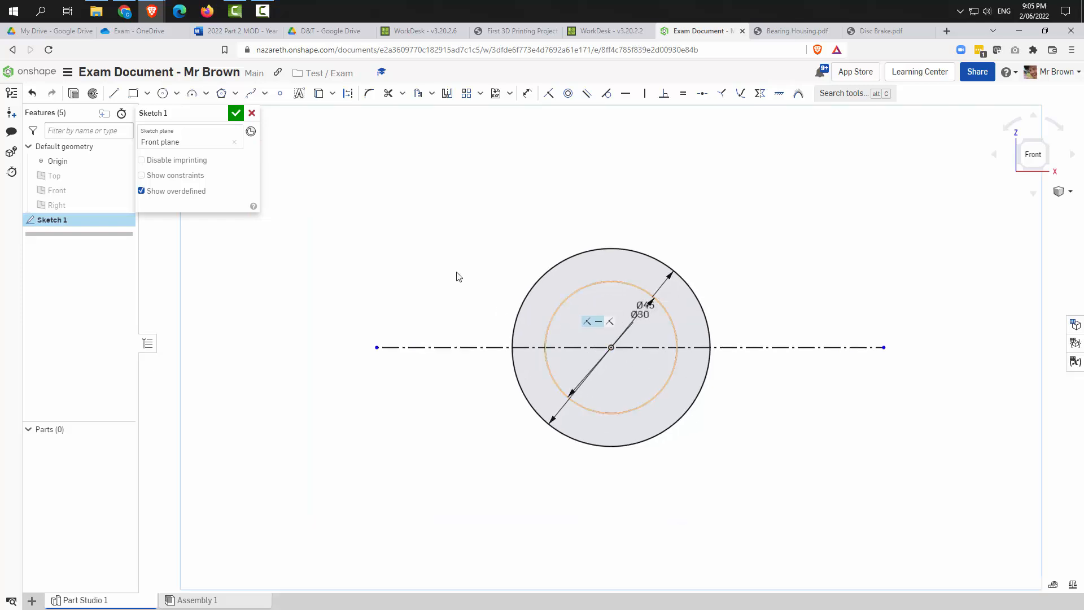
{"action": "left_click", "coordinate": [113, 96]}
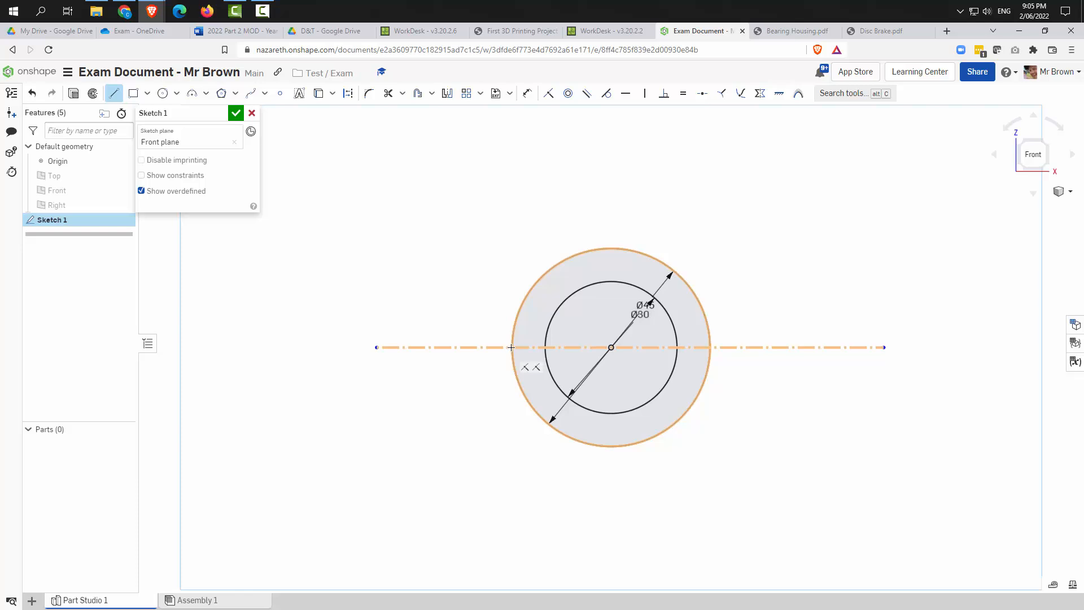
{"action": "left_click", "coordinate": [511, 347]}
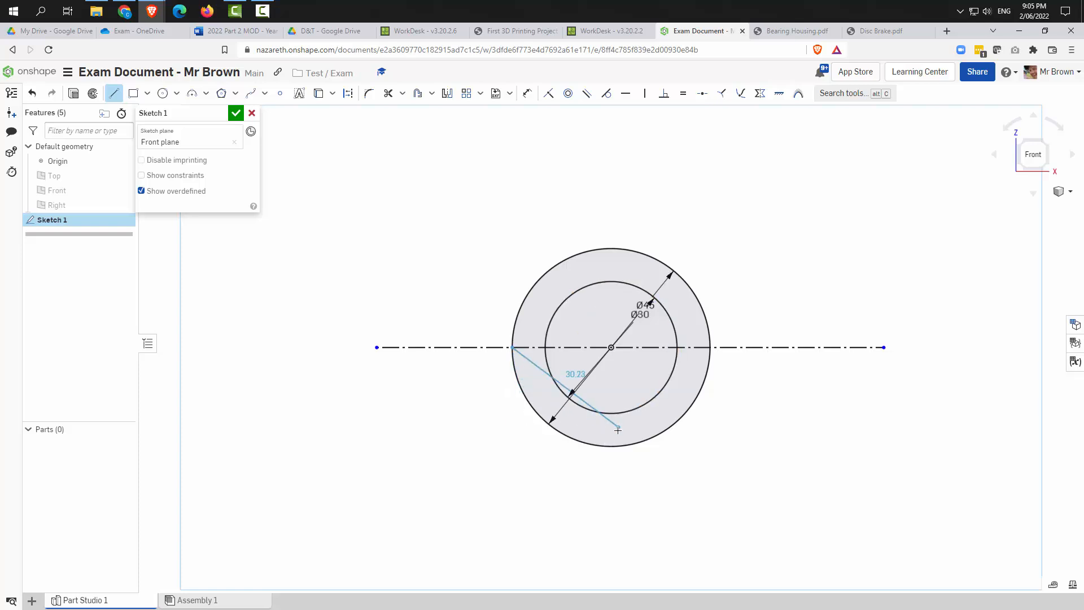
{"action": "left_click", "coordinate": [511, 423]}
{"action": "key", "text": "Escape"}
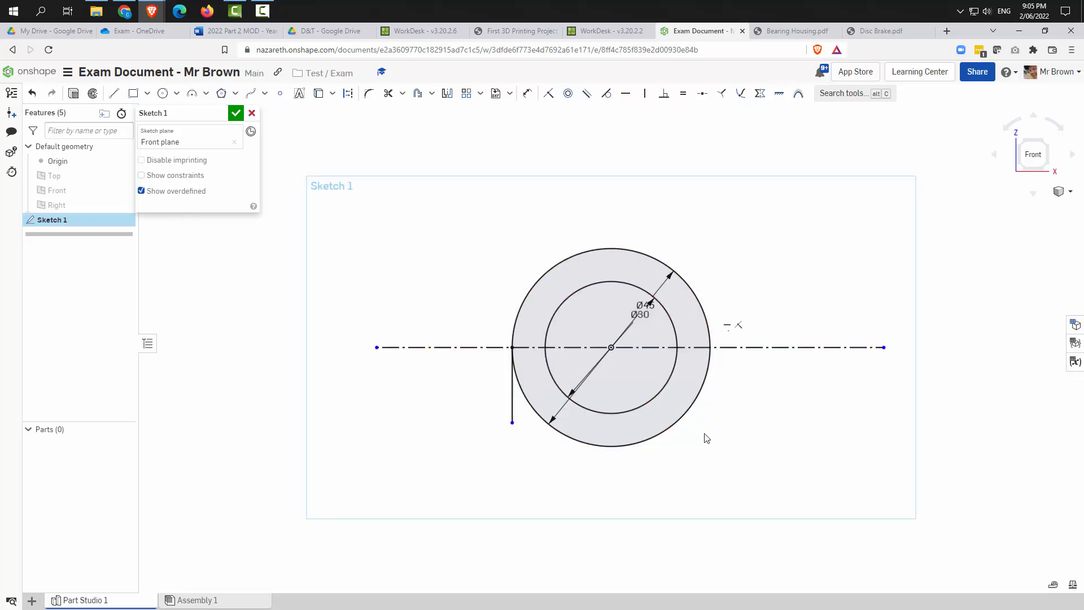
Step: Mirror the vertical line about the Right plane to the other side of the circles
{"action": "left_click", "coordinate": [447, 93]}
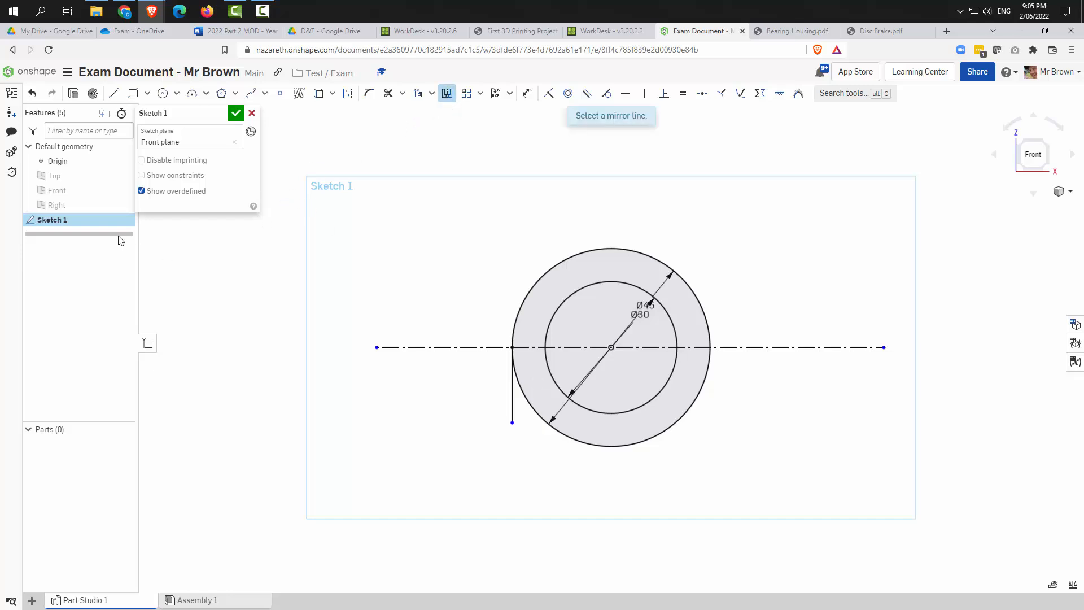
{"action": "left_click", "coordinate": [79, 206]}
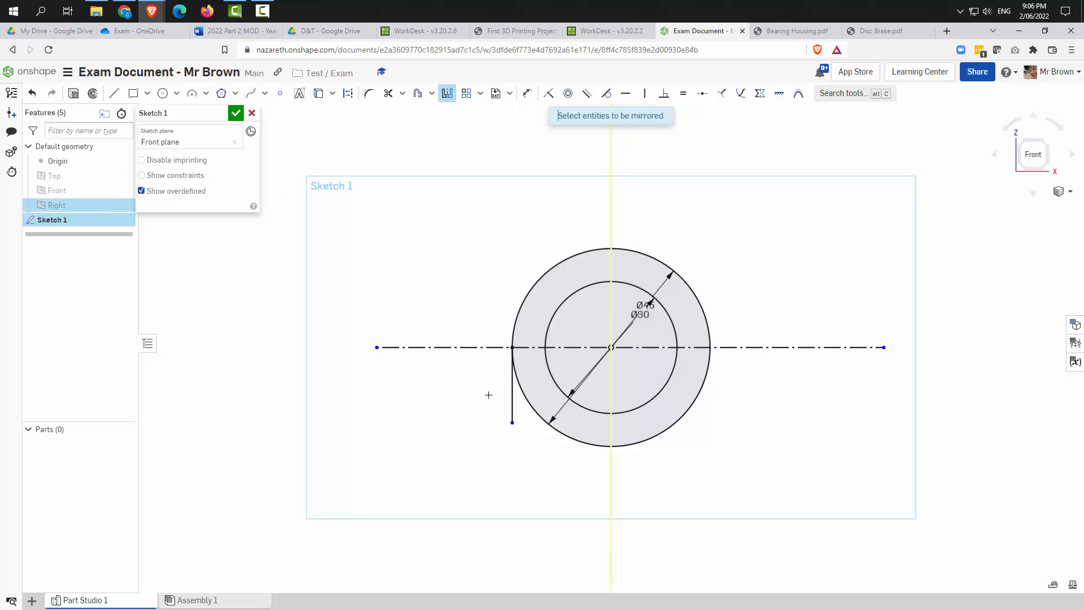
{"action": "left_click", "coordinate": [511, 405]}
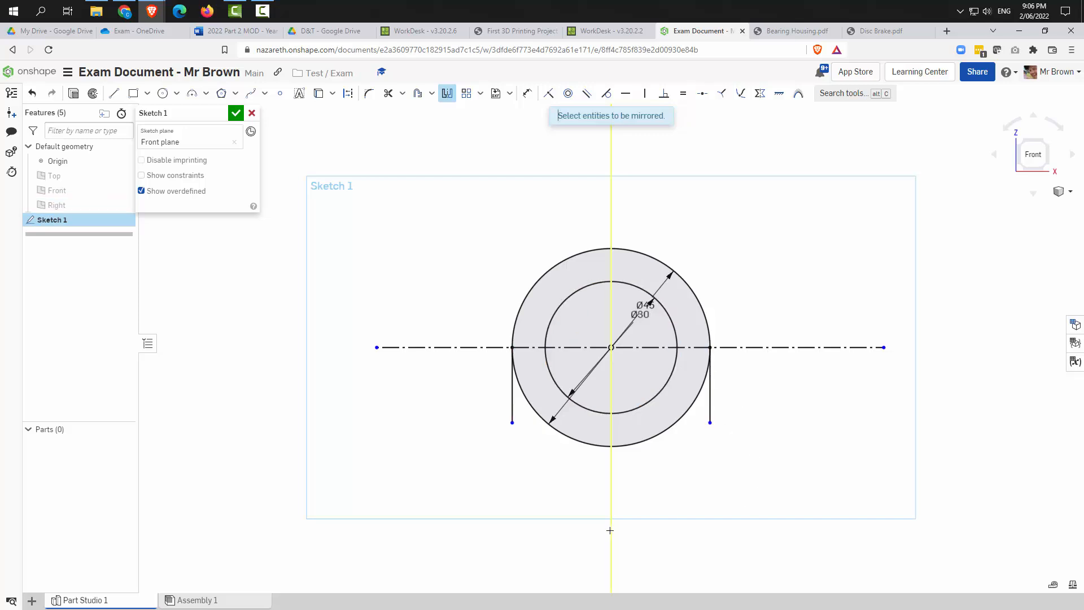
{"action": "left_click", "coordinate": [115, 95]}
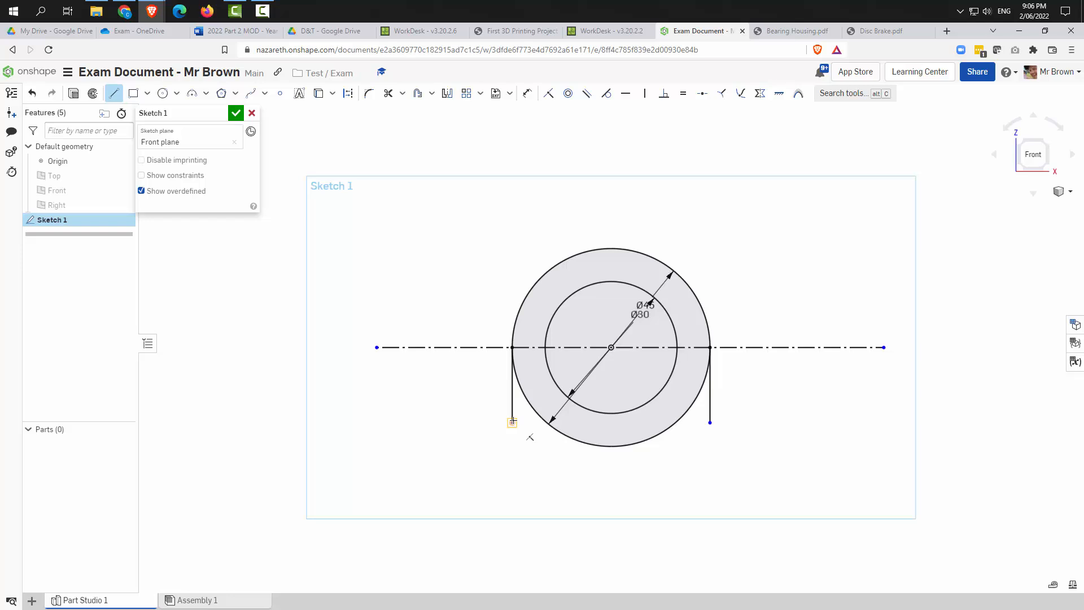
{"action": "left_click", "coordinate": [512, 422]}
{"action": "key", "text": "Escape"}
Step: Following the Bearing Housing drawing, join the vertical lines' lower ends with a base outline about 101 mm wide and 11 mm high
{"action": "left_click", "coordinate": [790, 33]}
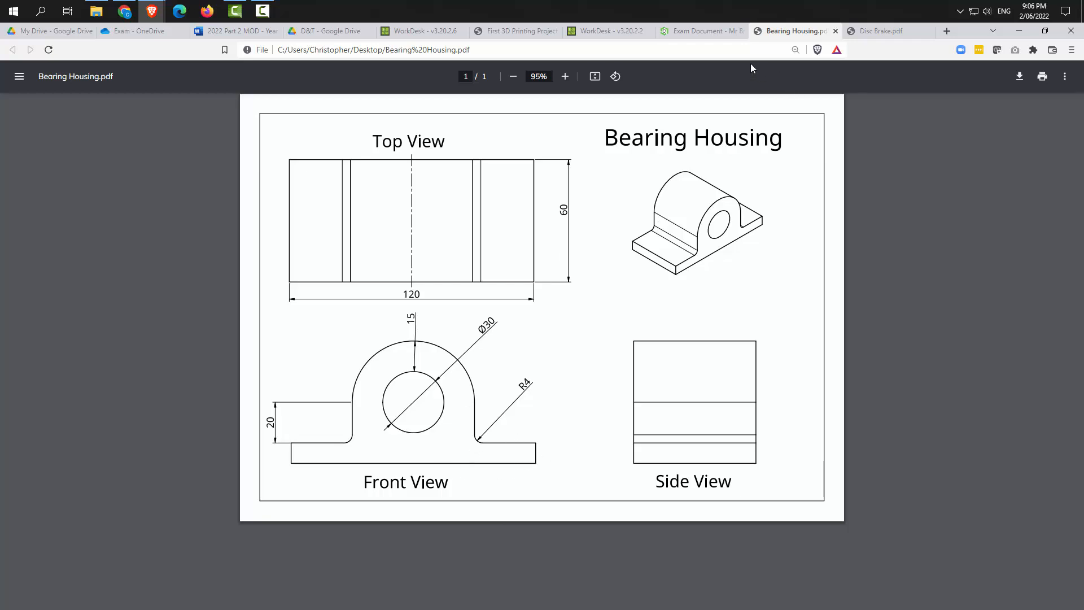
{"action": "left_click", "coordinate": [705, 31]}
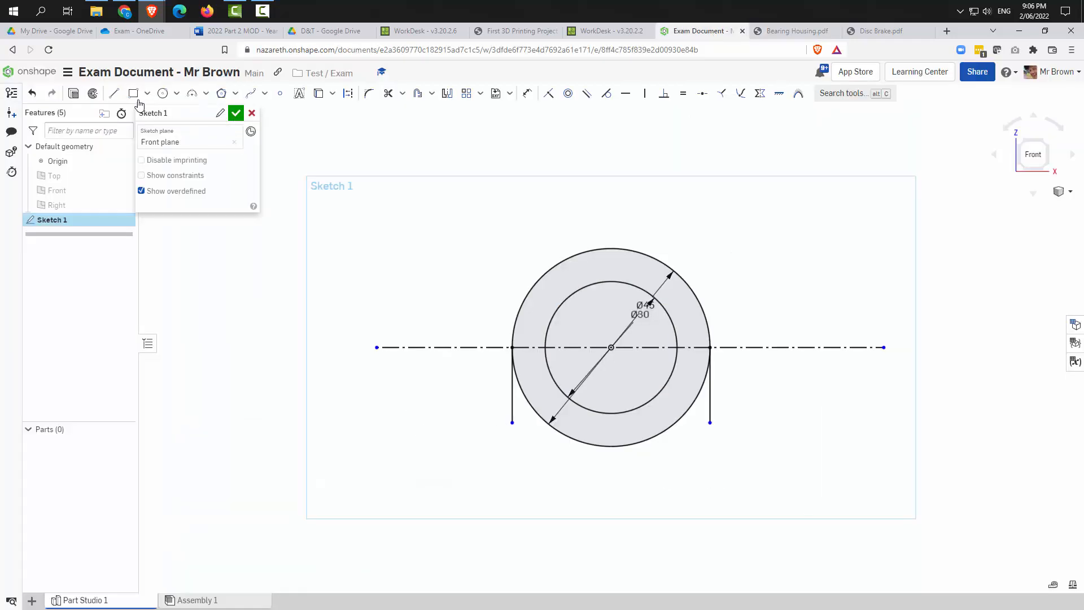
{"action": "left_click", "coordinate": [114, 93]}
{"action": "left_click", "coordinate": [512, 422]}
{"action": "left_click", "coordinate": [366, 423]}
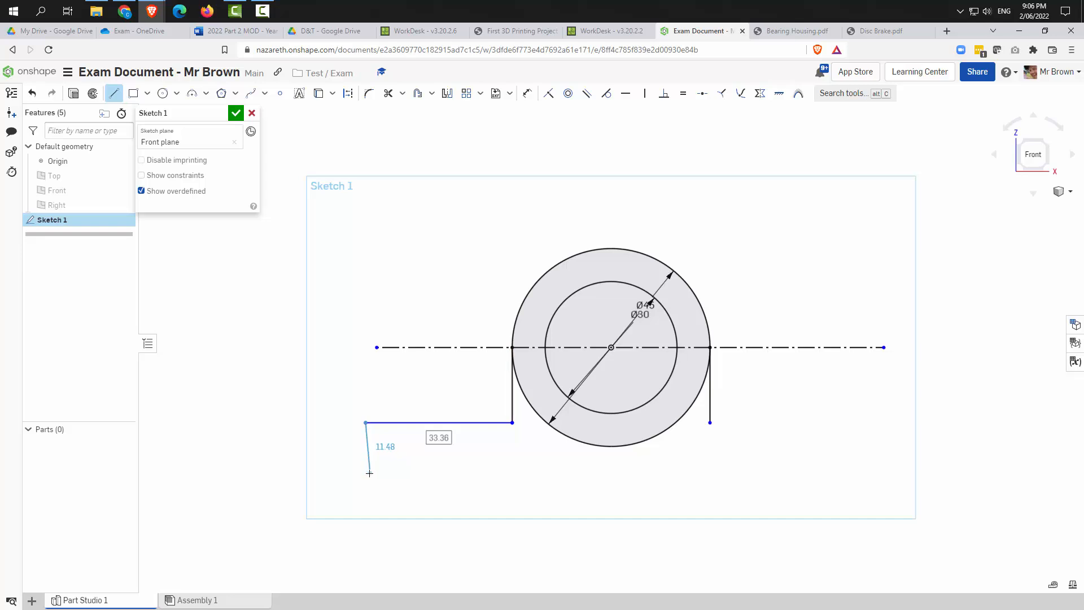
{"action": "left_click", "coordinate": [366, 471]}
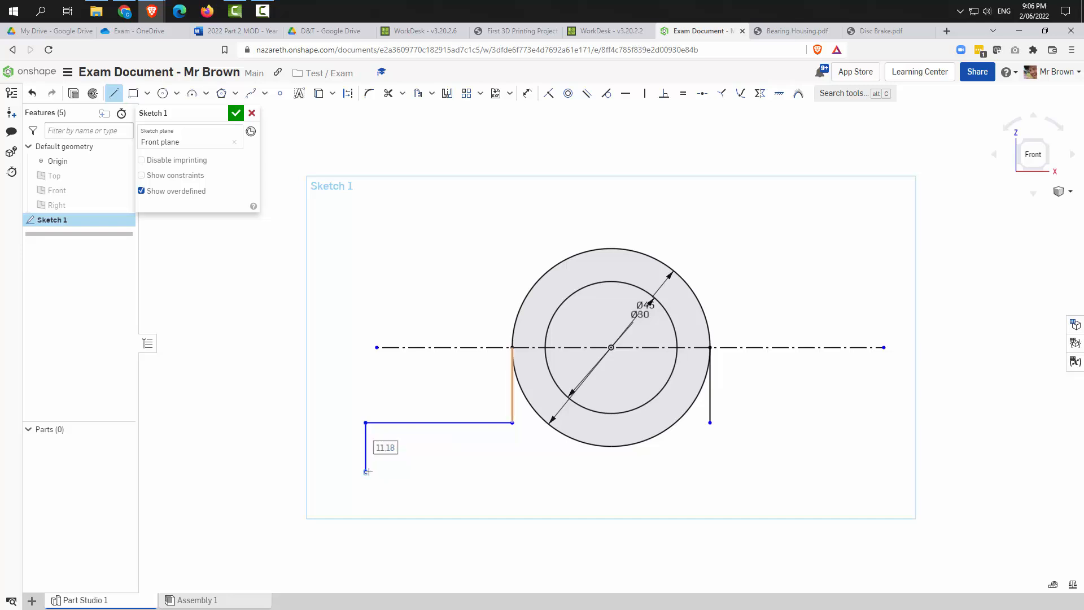
{"action": "left_click", "coordinate": [810, 471]}
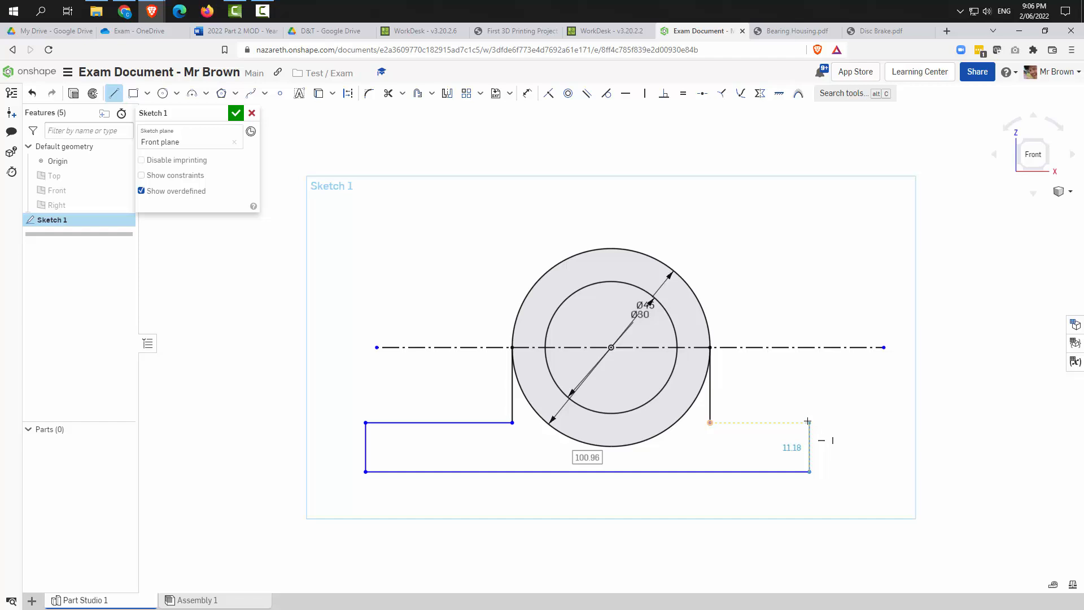
{"action": "left_click", "coordinate": [807, 422]}
{"action": "left_click", "coordinate": [710, 422]}
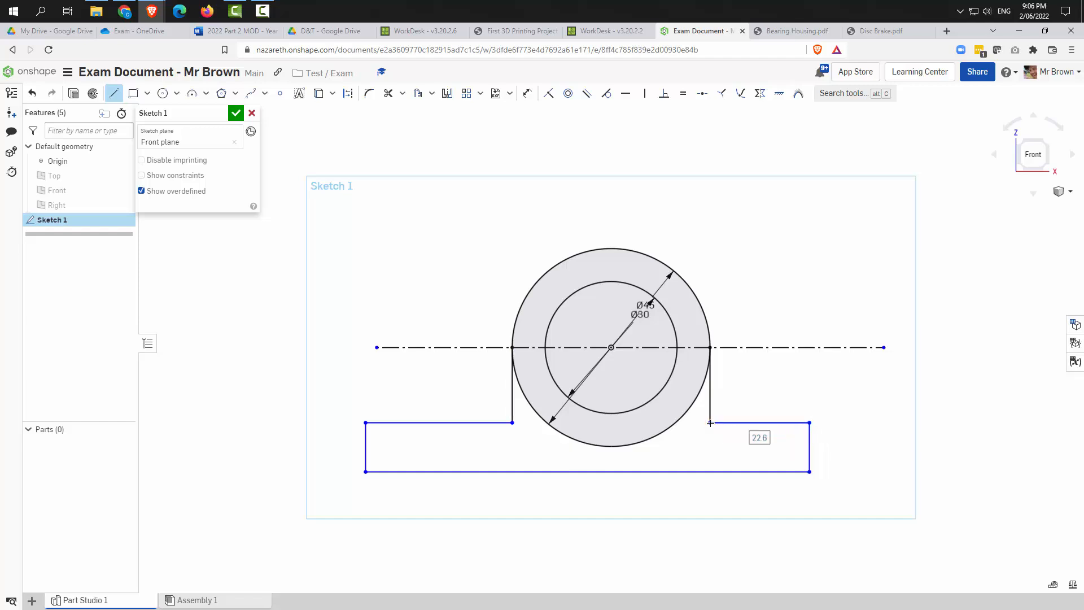
Step: Dimension the base outline's lower edge to 120 mm
{"action": "key", "text": "Escape"}
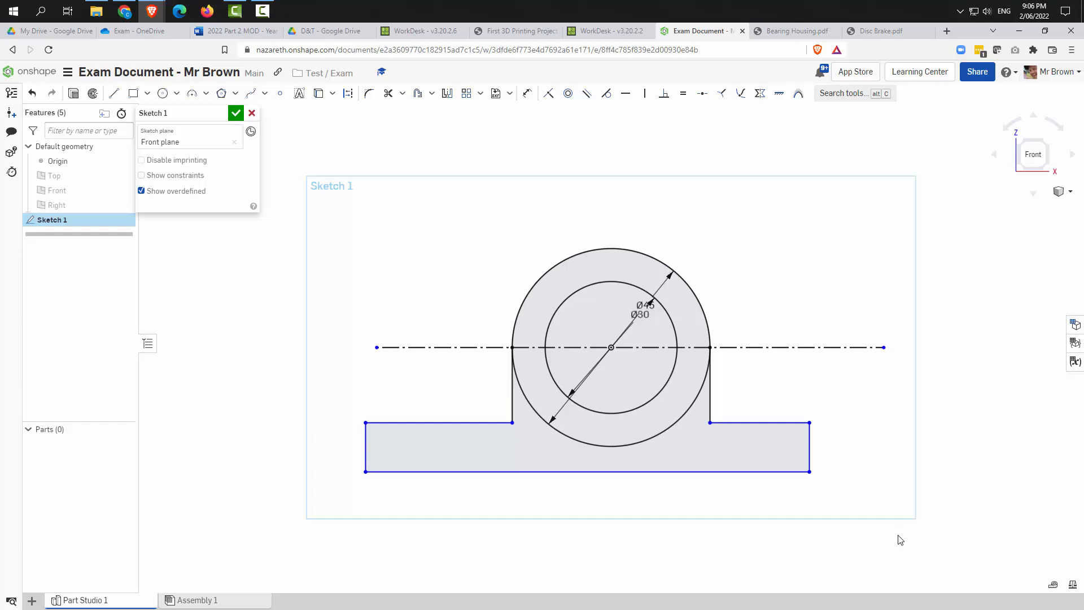
{"action": "key", "text": "q"}
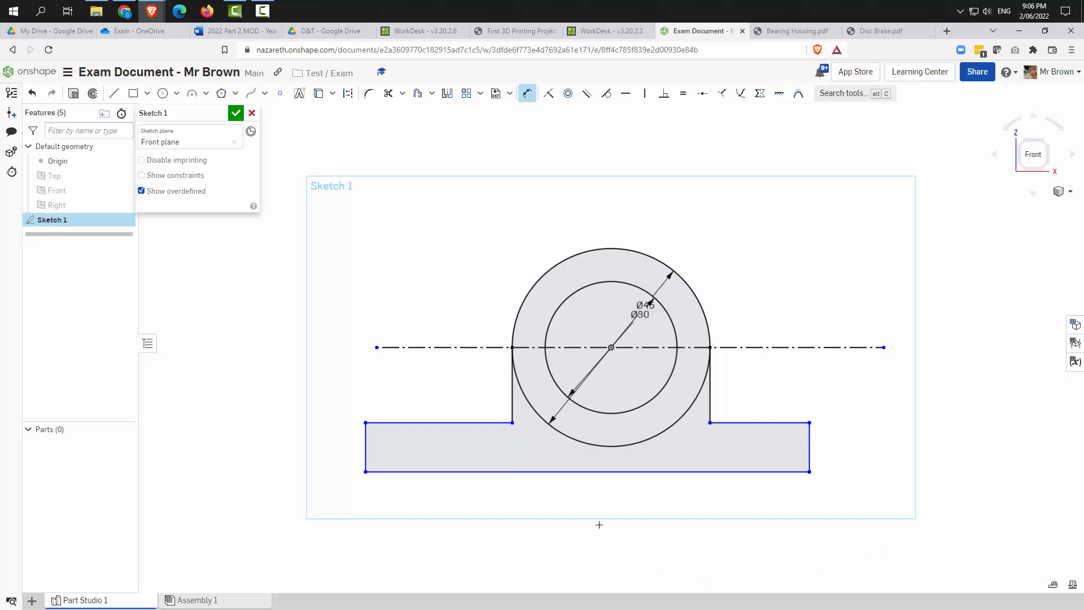
{"action": "left_click", "coordinate": [624, 471]}
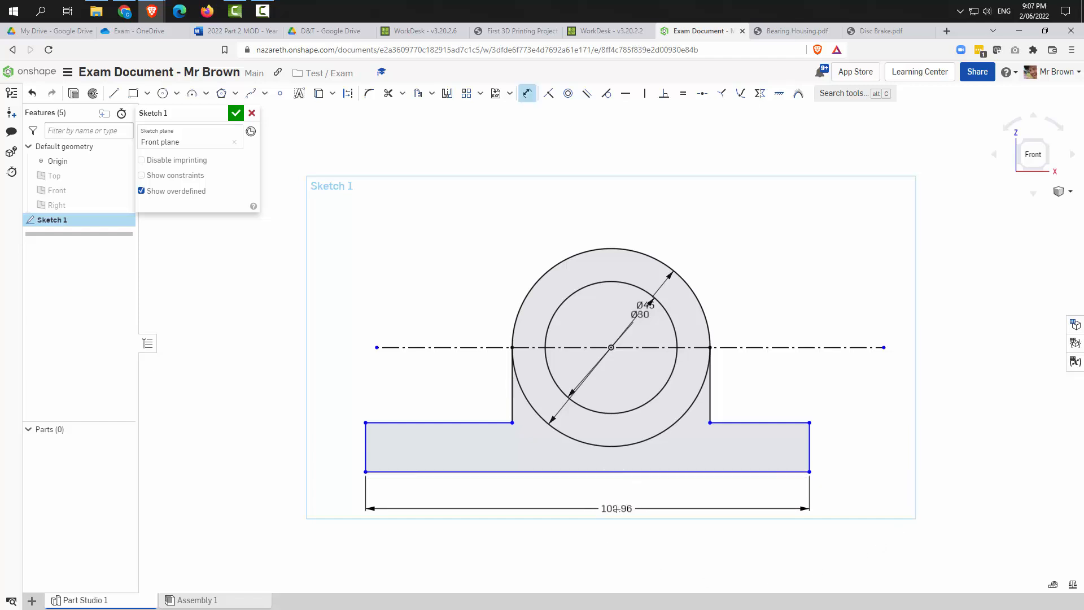
{"action": "left_click", "coordinate": [627, 511]}
{"action": "type", "text": "120"}
{"action": "key", "text": "Return"}
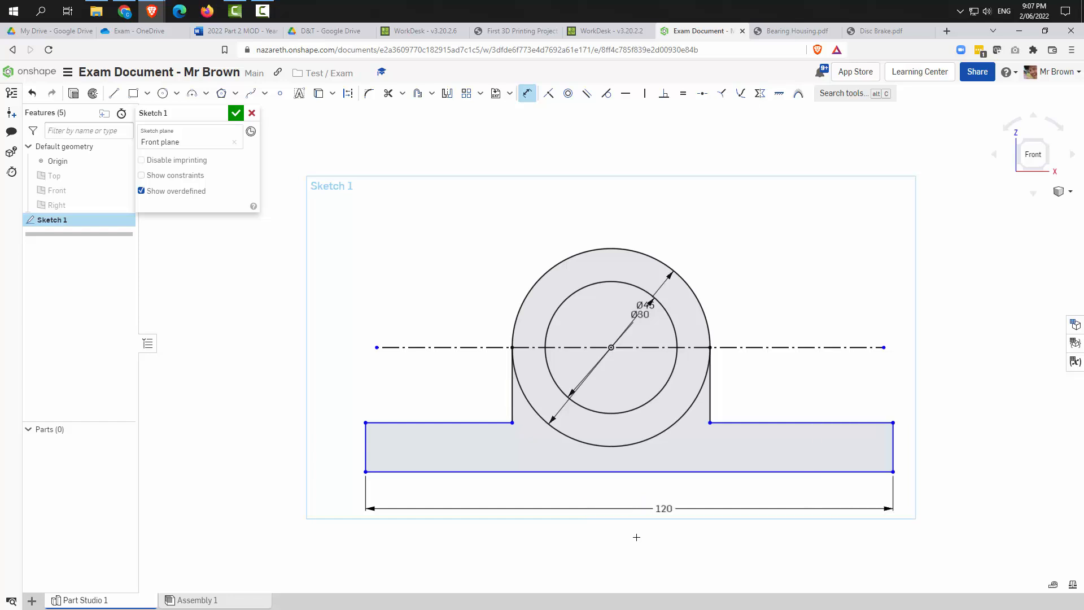
{"action": "key", "text": "Escape"}
Step: Place a sketch point at the midpoint of the base outline's lower edge
{"action": "left_click", "coordinate": [280, 95]}
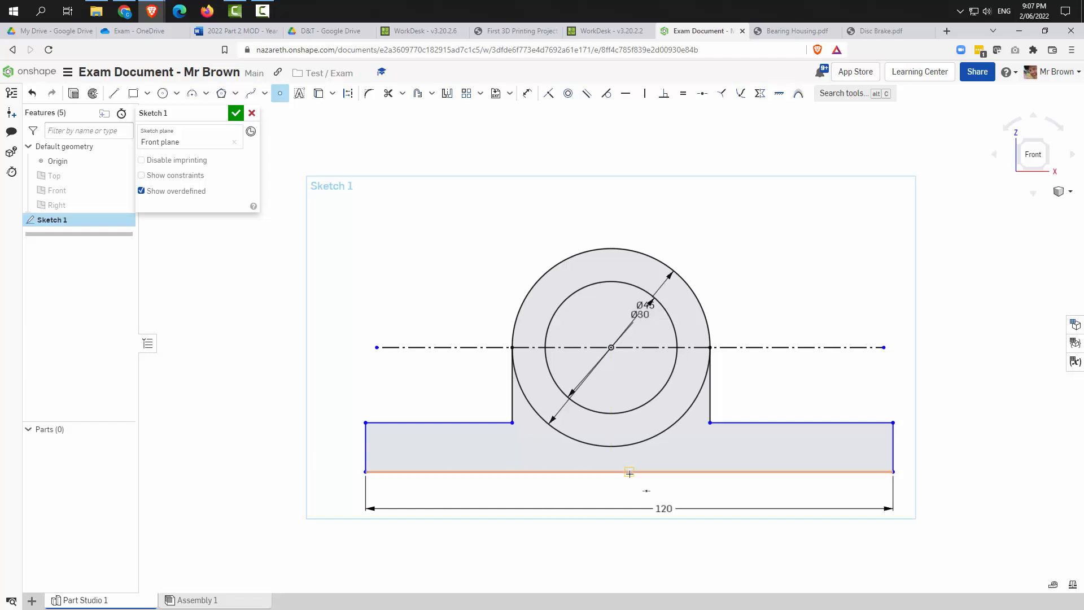
{"action": "scroll", "coordinate": [629, 472], "scroll_direction": "up", "scroll_amount": 8}
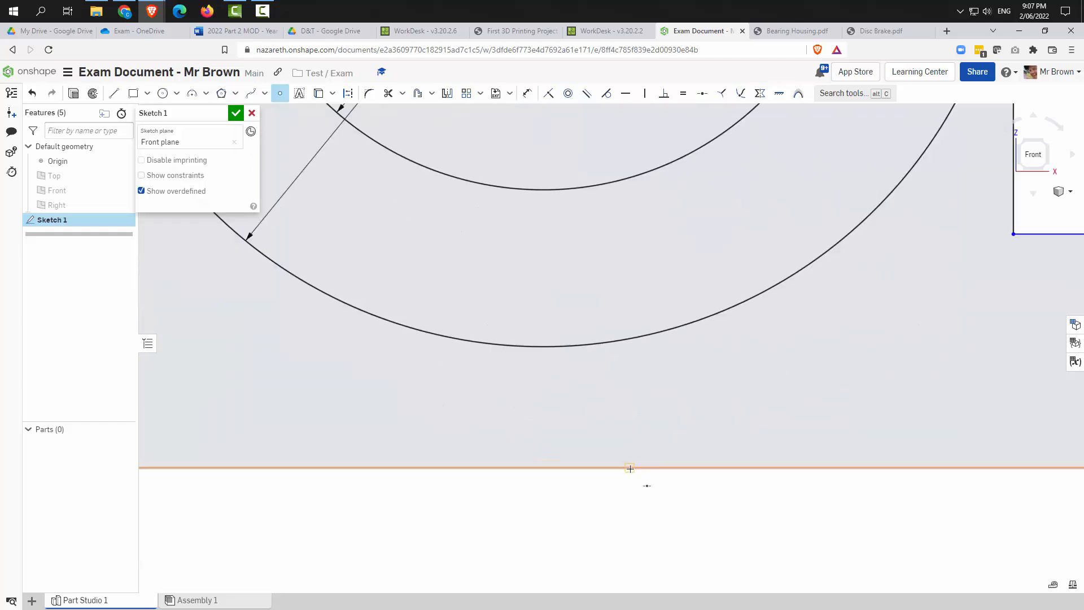
{"action": "left_click", "coordinate": [629, 468]}
{"action": "scroll", "coordinate": [629, 470], "scroll_direction": "down", "scroll_amount": 8}
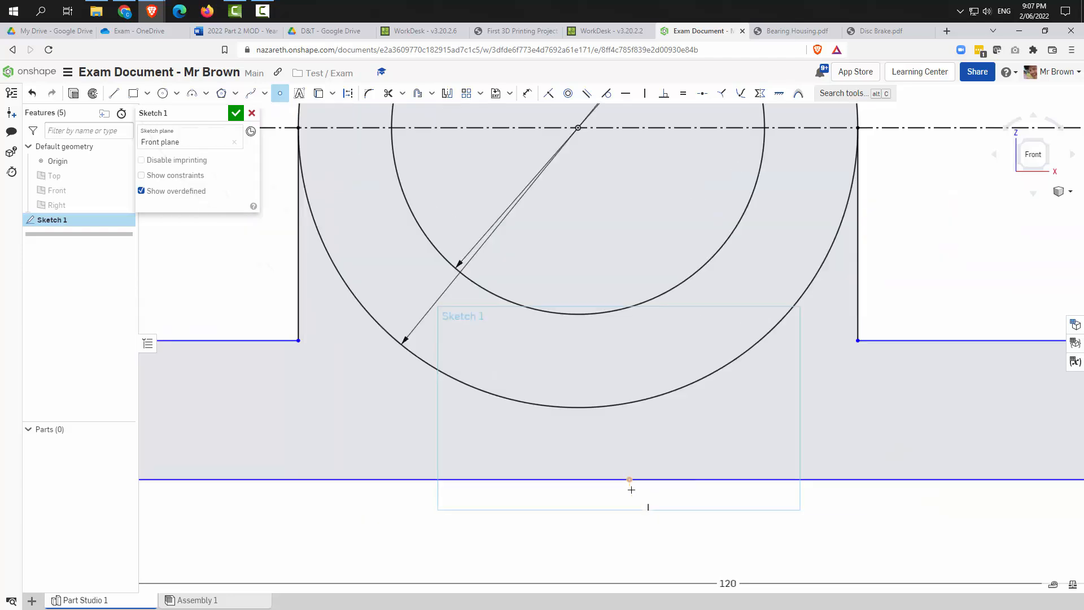
{"action": "key", "text": "Escape"}
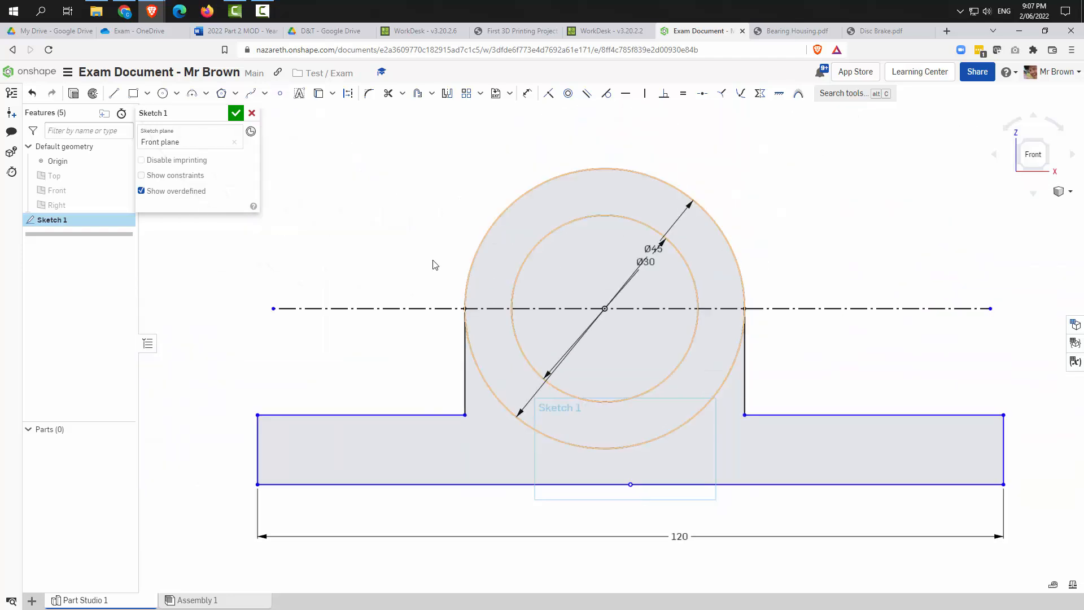
Step: Draw a vertical construction line about 41 mm long from the circles' centre down past the base
{"action": "left_click", "coordinate": [113, 93]}
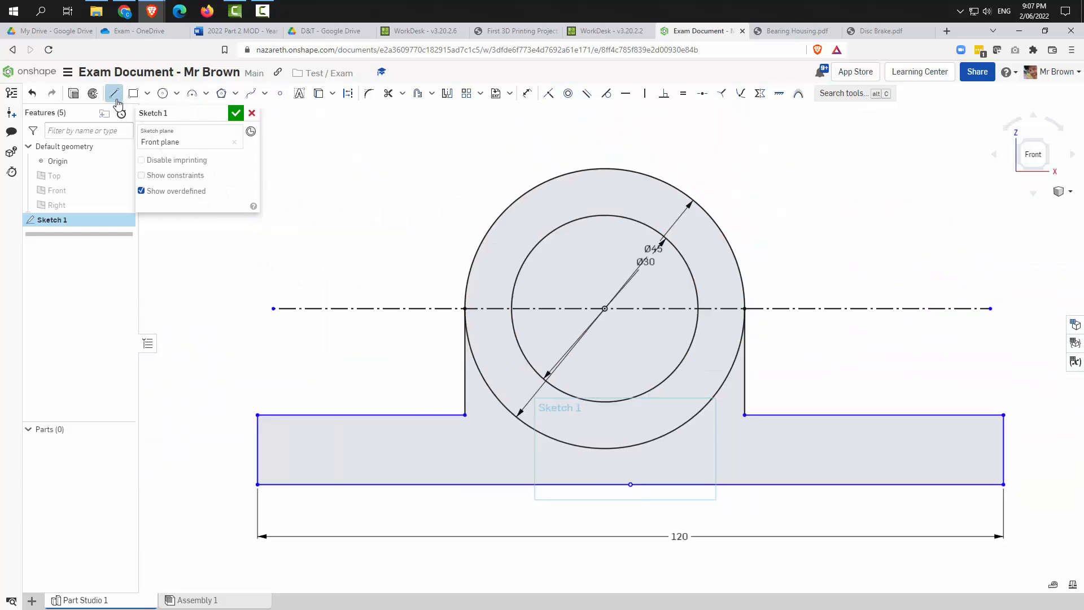
{"action": "left_click", "coordinate": [348, 94]}
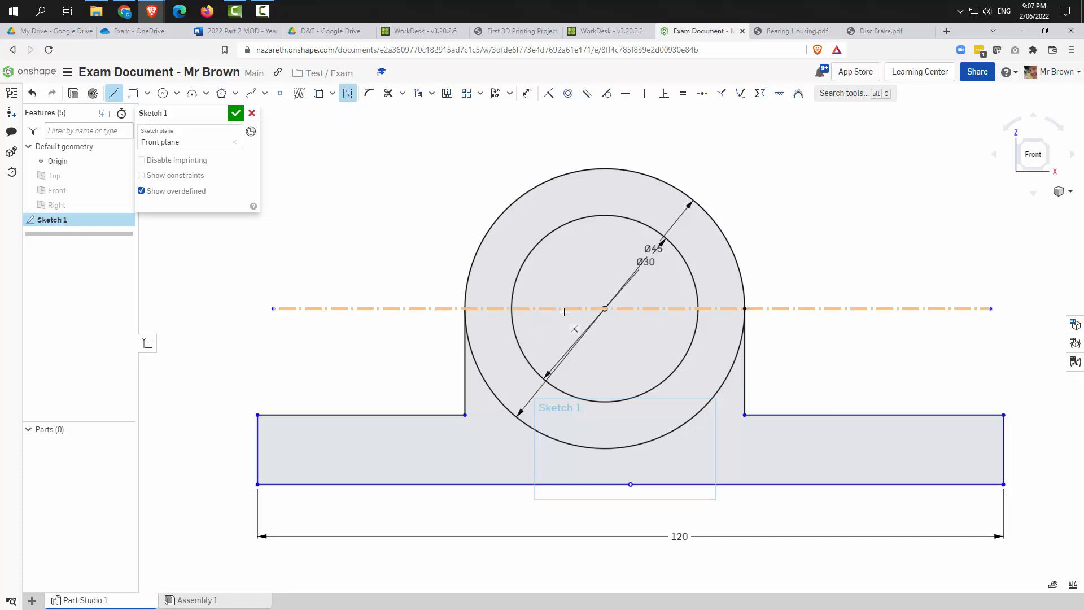
{"action": "left_click", "coordinate": [605, 308]}
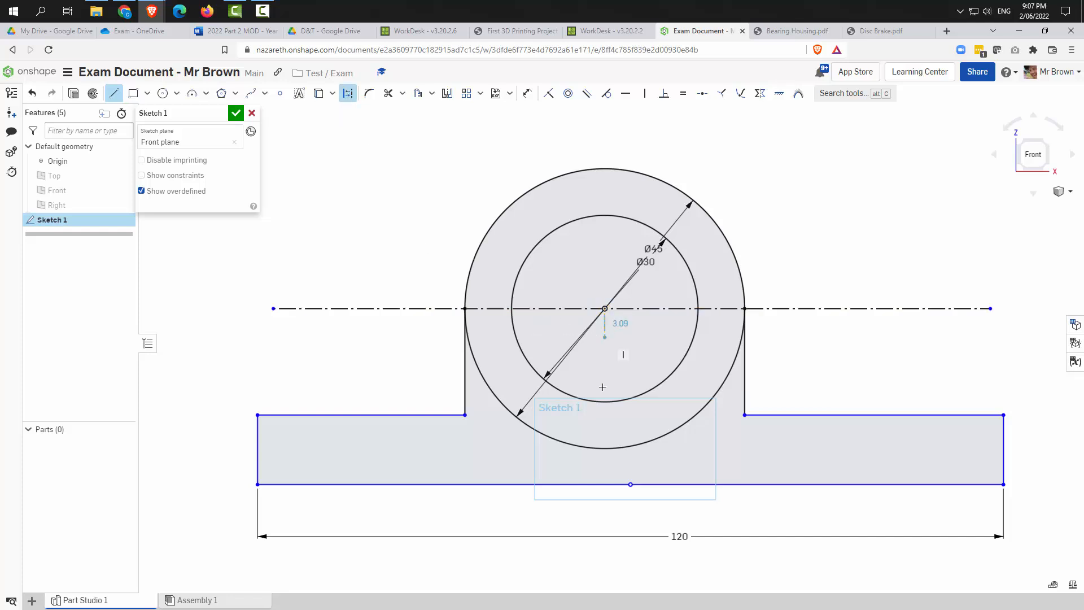
{"action": "left_click", "coordinate": [605, 563]}
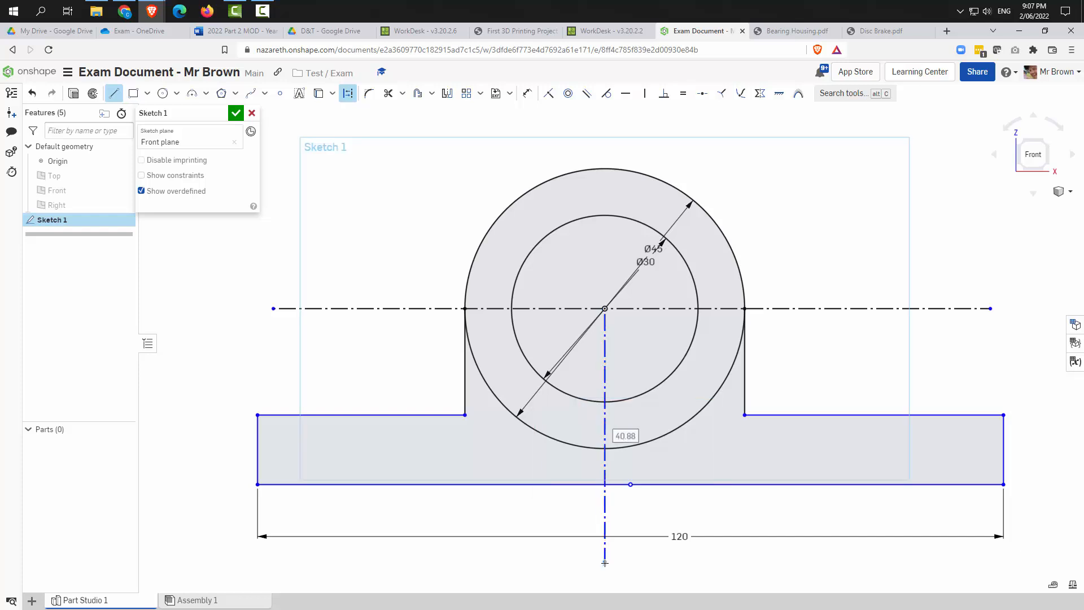
{"action": "key", "text": "Escape"}
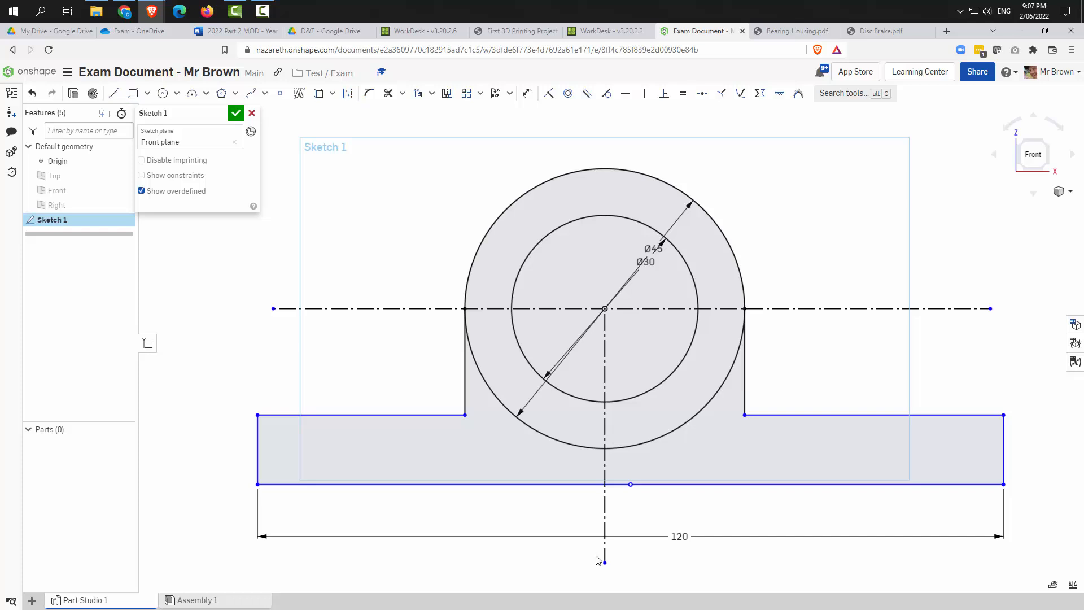
Step: Make the base's midpoint coincident with the vertical construction line so the base is centred under the circles
{"action": "left_click", "coordinate": [550, 96]}
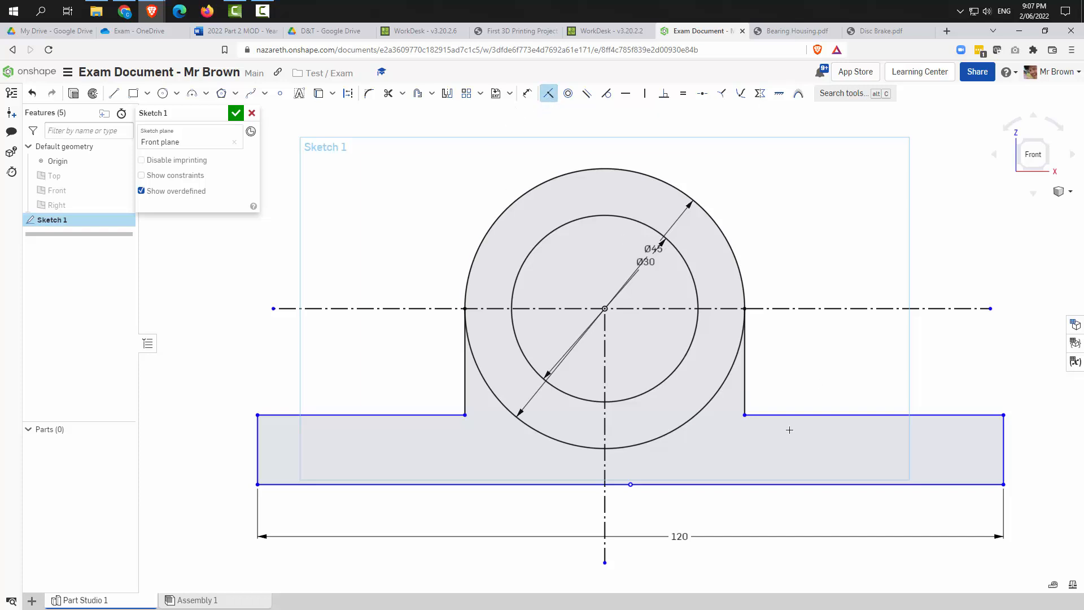
{"action": "left_click", "coordinate": [630, 484]}
{"action": "left_click", "coordinate": [604, 468]}
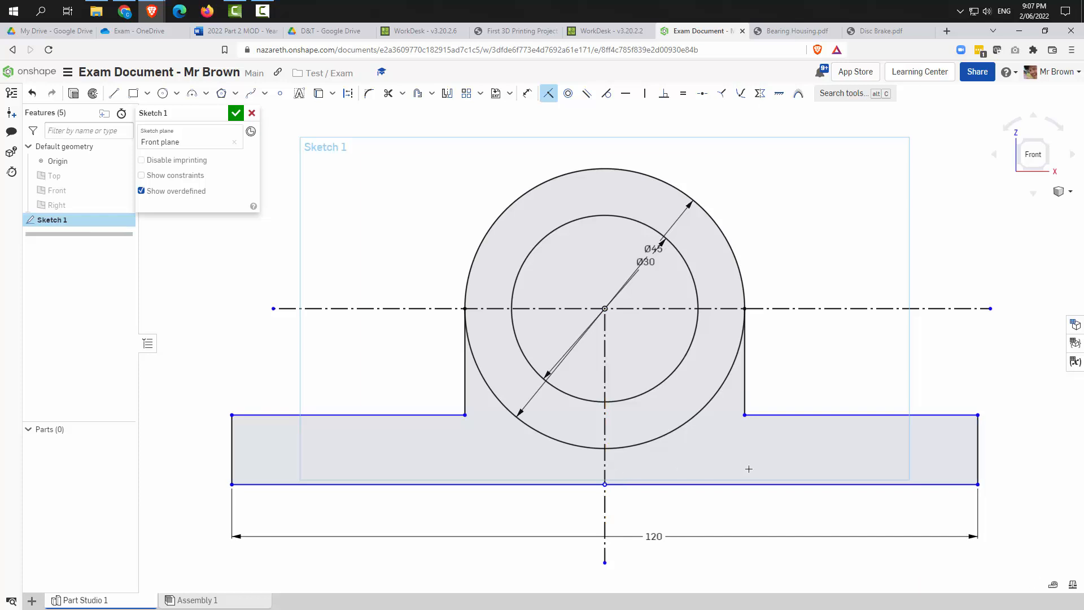
{"action": "key", "text": "Escape"}
Step: Dimension the base's left edge to a height of 10 mm
{"action": "key", "text": "u"}
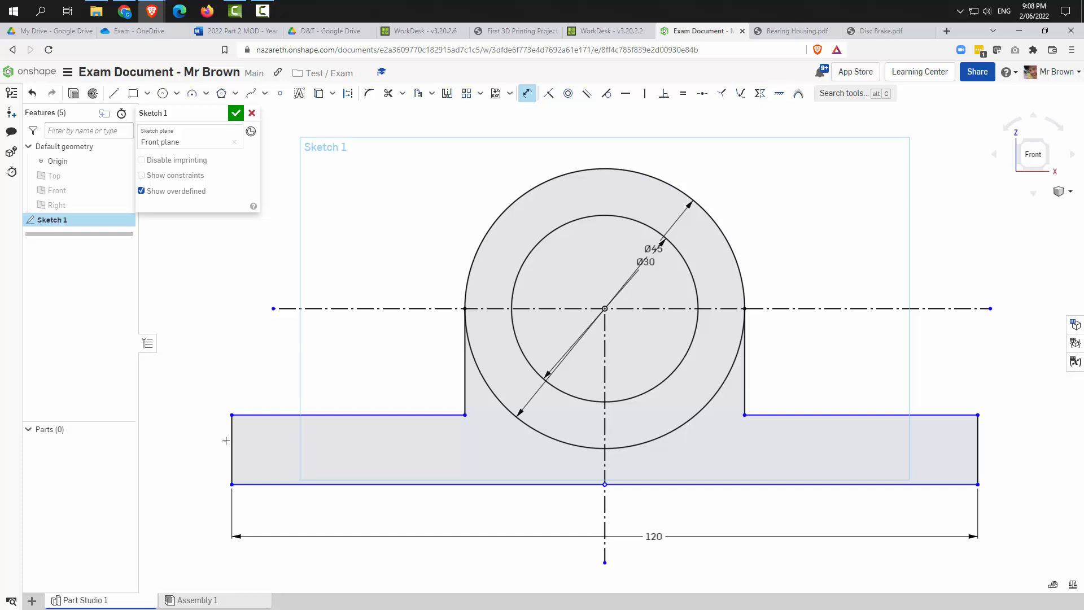
{"action": "left_click", "coordinate": [229, 444]}
{"action": "left_click", "coordinate": [204, 449]}
{"action": "type", "text": "10"}
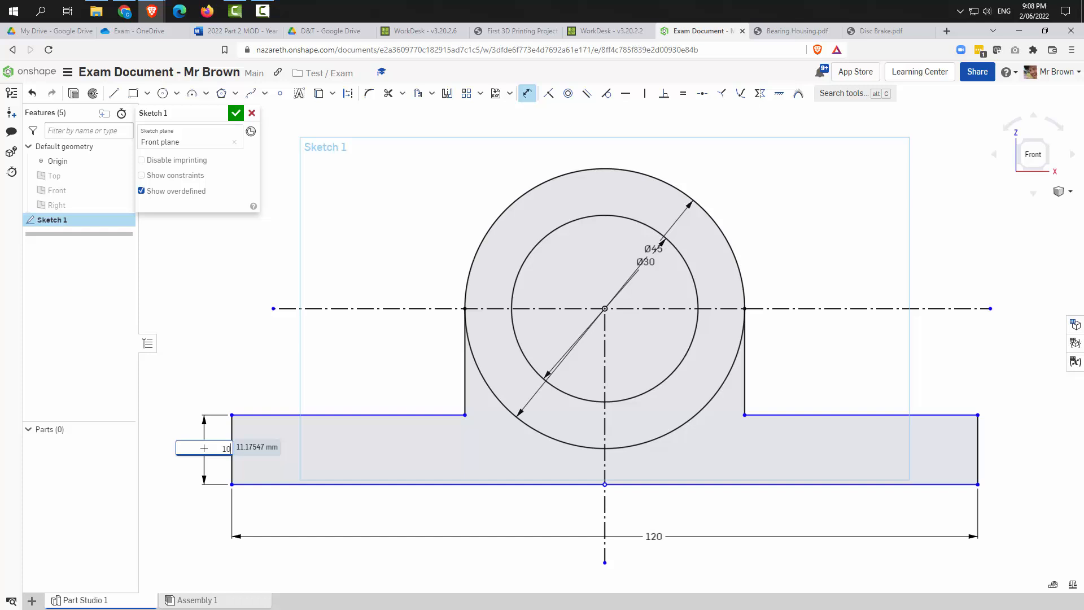
{"action": "key", "text": "Return"}
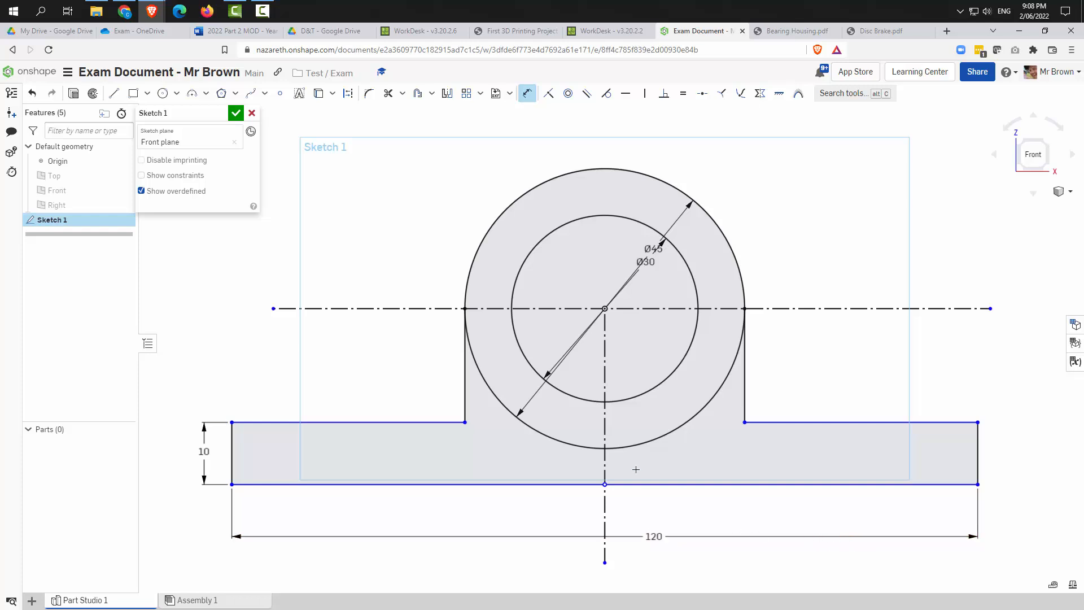
Step: Set the distance from the horizontal centreline to the base's upper edge to 20 mm and separate the overlapping circle diameter labels
{"action": "left_click", "coordinate": [376, 308]}
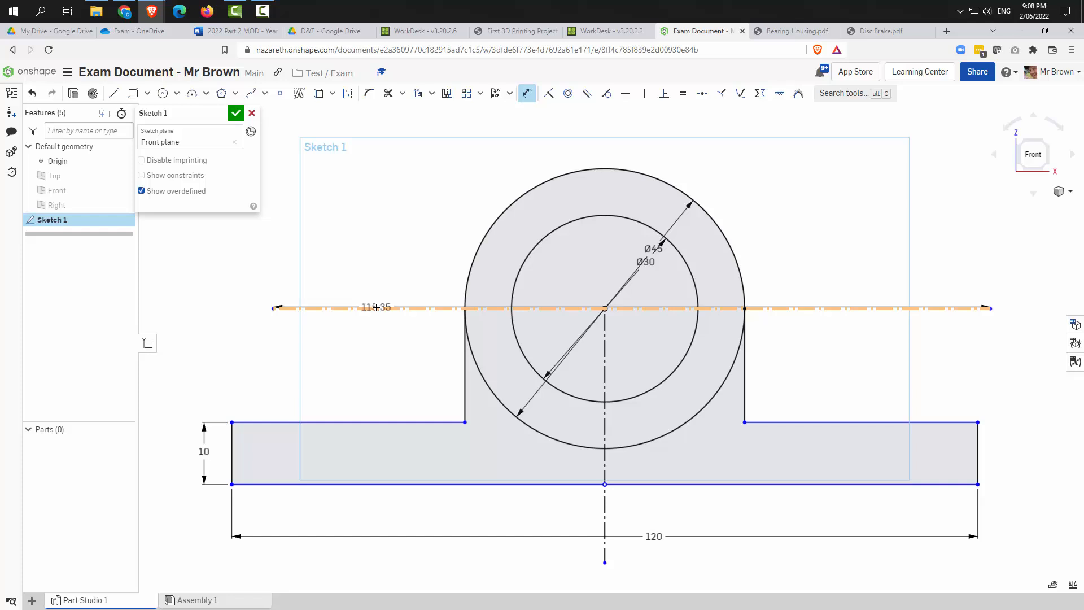
{"action": "left_click", "coordinate": [373, 422]}
{"action": "left_click", "coordinate": [261, 372]}
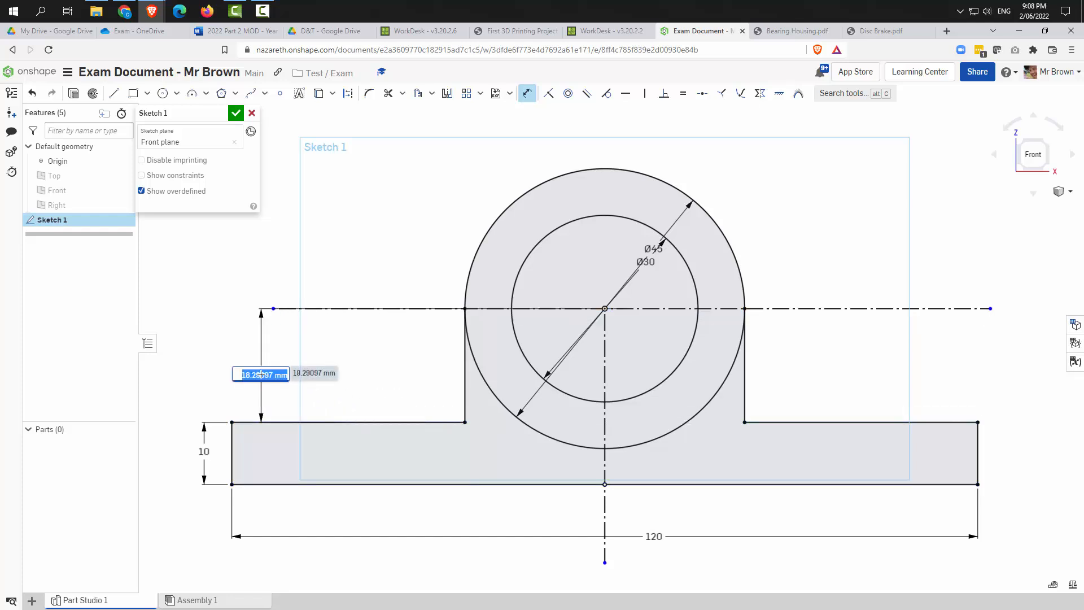
{"action": "type", "text": "20"}
{"action": "key", "text": "Return"}
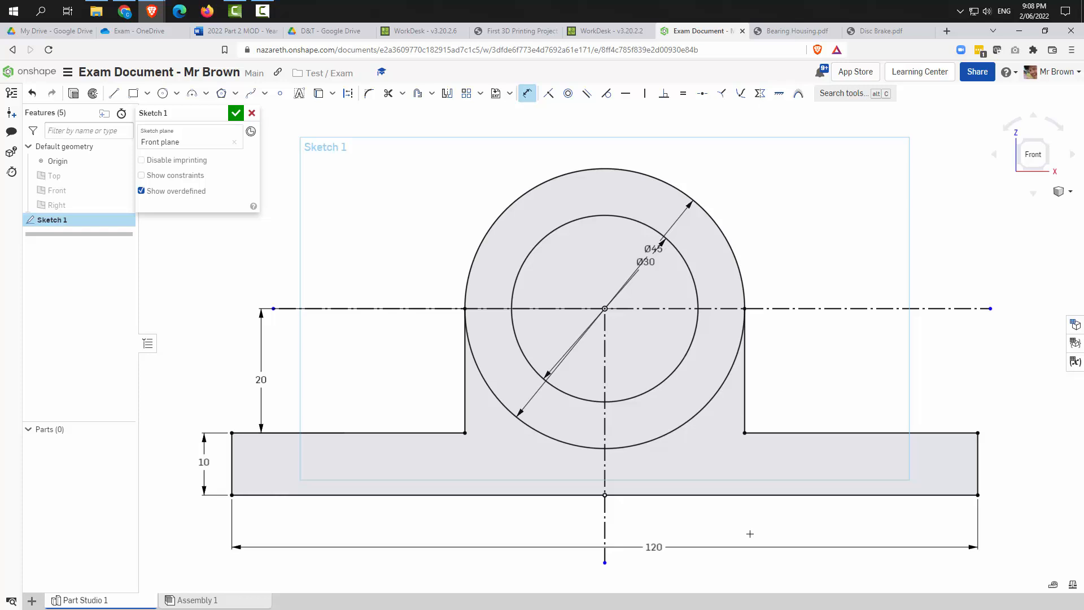
{"action": "key", "text": "Escape"}
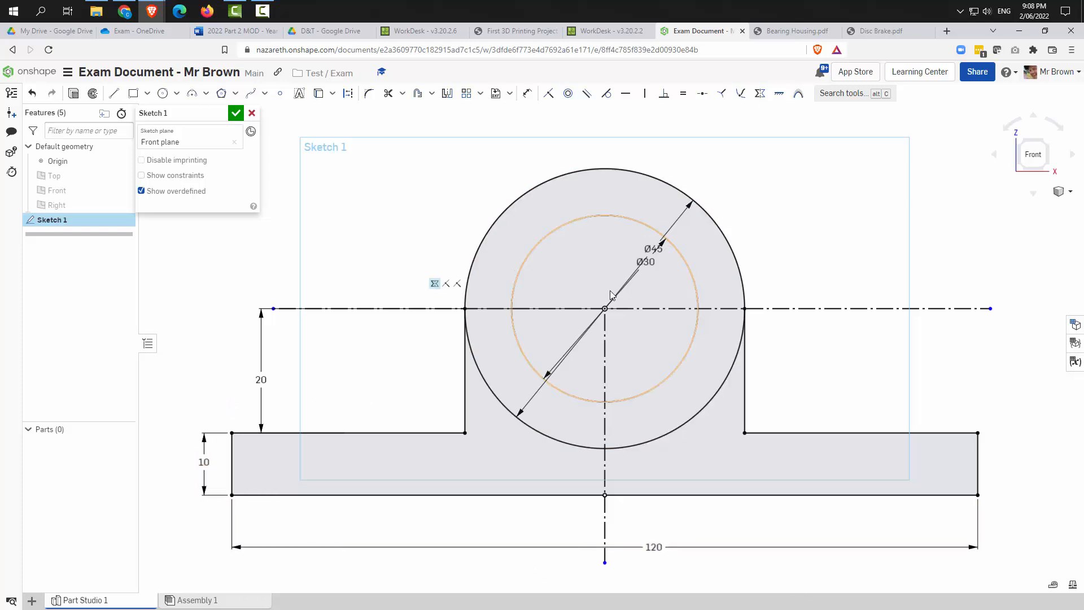
{"action": "left_click_drag", "start_coordinate": [649, 250], "coordinate": [637, 246]}
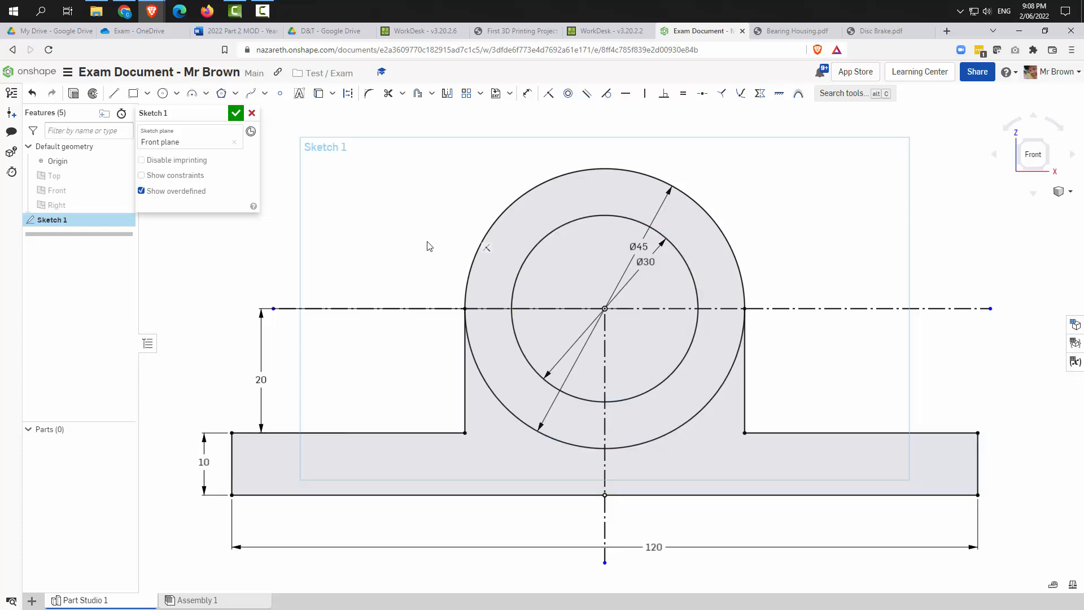
Step: Fillet both inner corners where the vertical lines meet the base with a 4 mm radius
{"action": "left_click", "coordinate": [368, 98]}
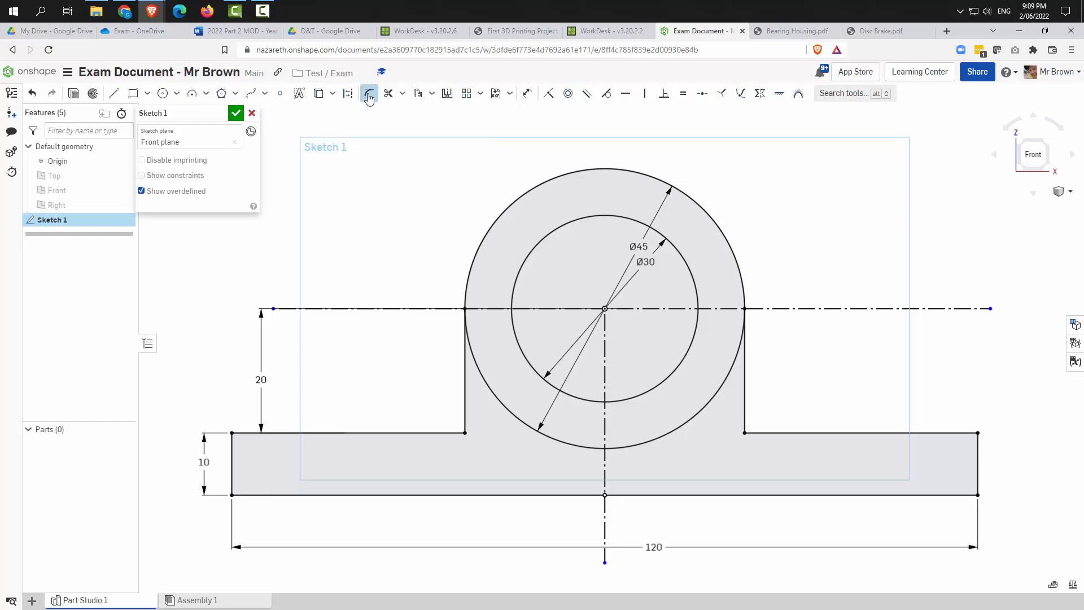
{"action": "left_click", "coordinate": [743, 434]}
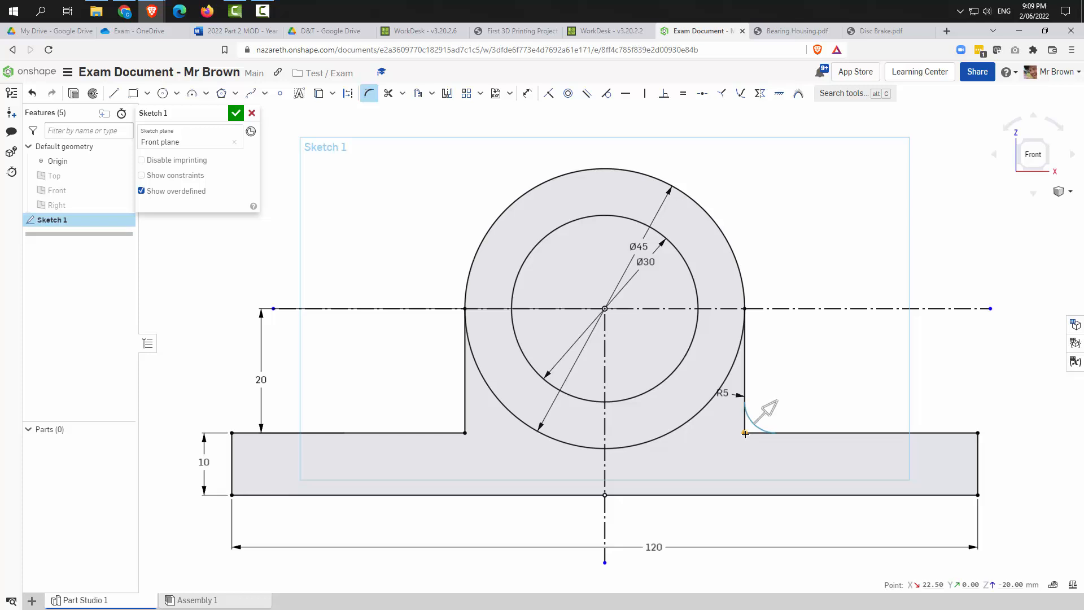
{"action": "left_click", "coordinate": [464, 432]}
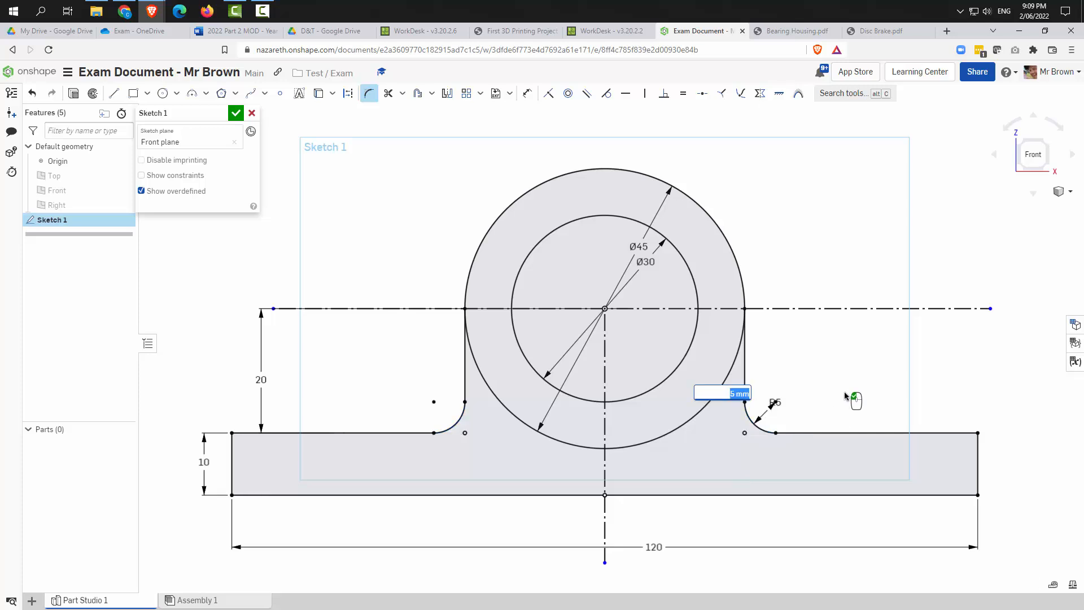
{"action": "type", "text": "4"}
{"action": "key", "text": "Return"}
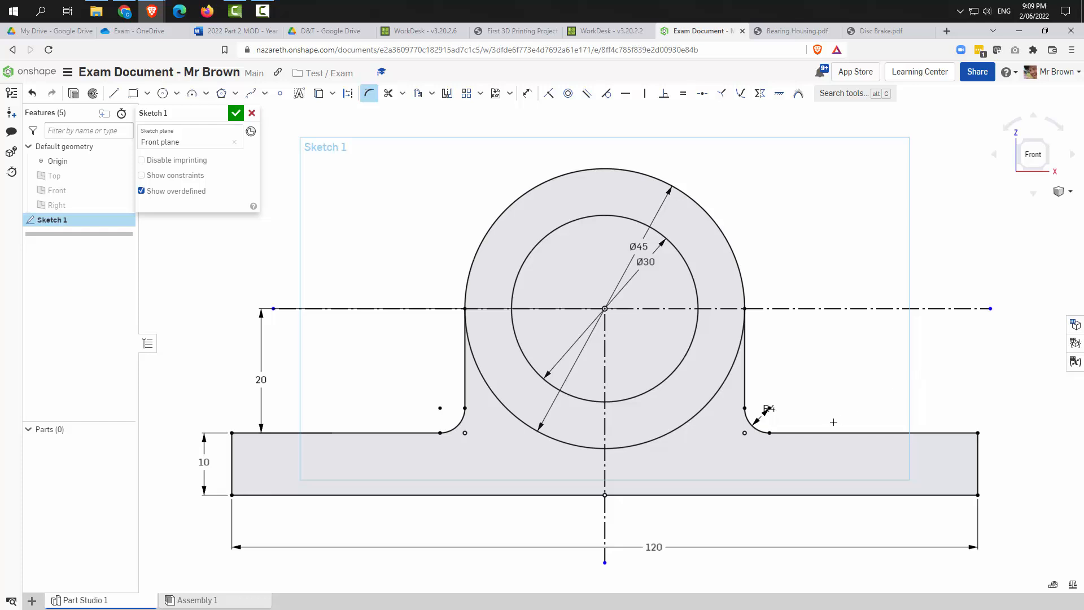
{"action": "key", "text": "Escape"}
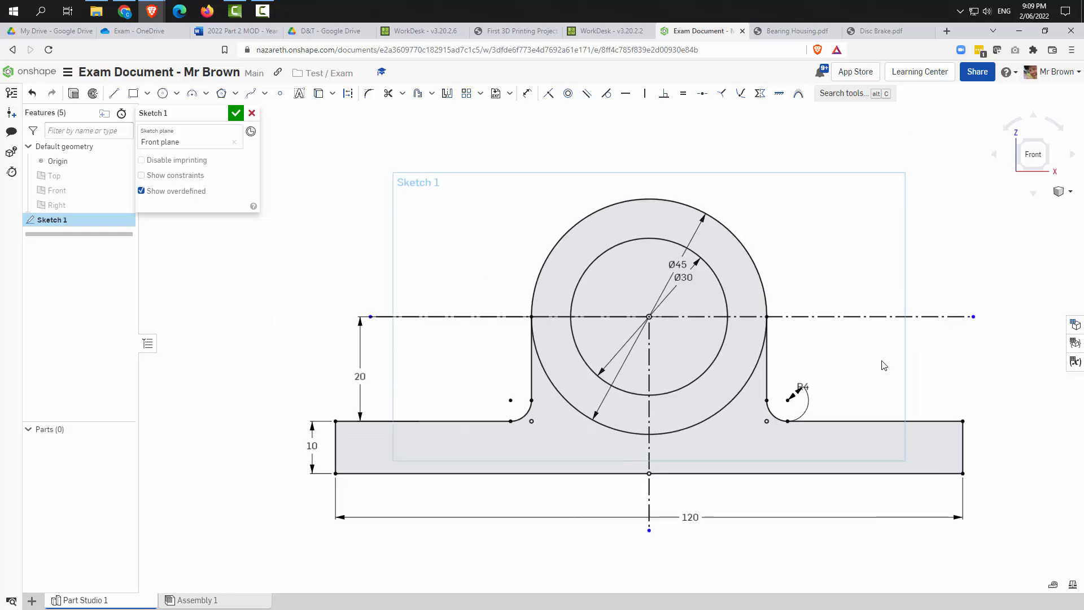
{"action": "key", "text": "u"}
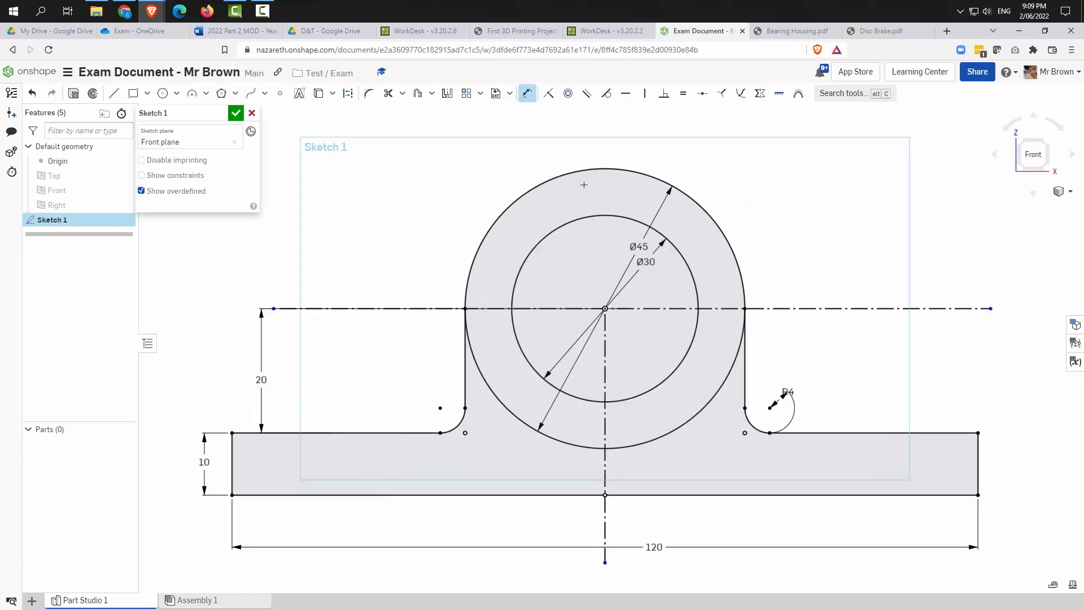
{"action": "left_click", "coordinate": [600, 215]}
{"action": "left_click", "coordinate": [604, 169]}
{"action": "key", "text": "Escape"}
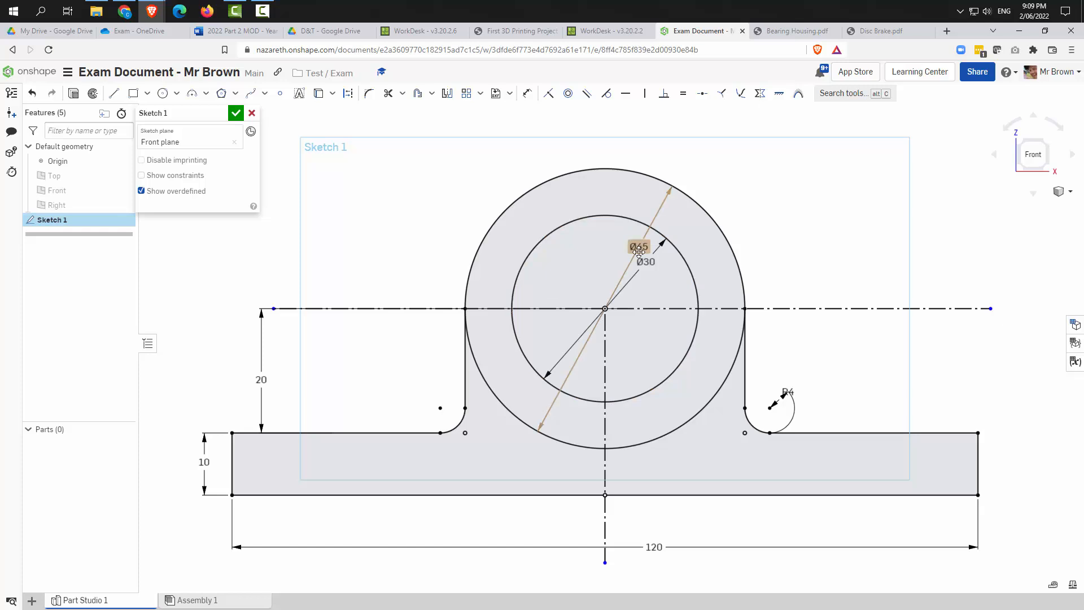
Step: Move the outer circle's diameter label further from the inner one and set the diameter to 60 mm
{"action": "left_click_drag", "start_coordinate": [638, 250], "coordinate": [629, 243]}
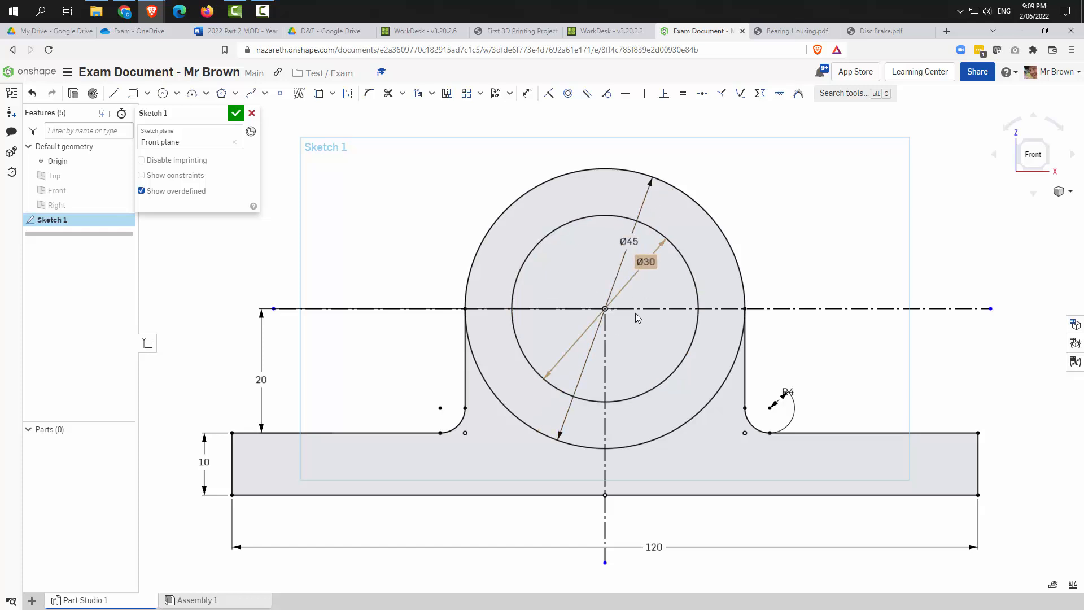
{"action": "double_click", "coordinate": [627, 243]}
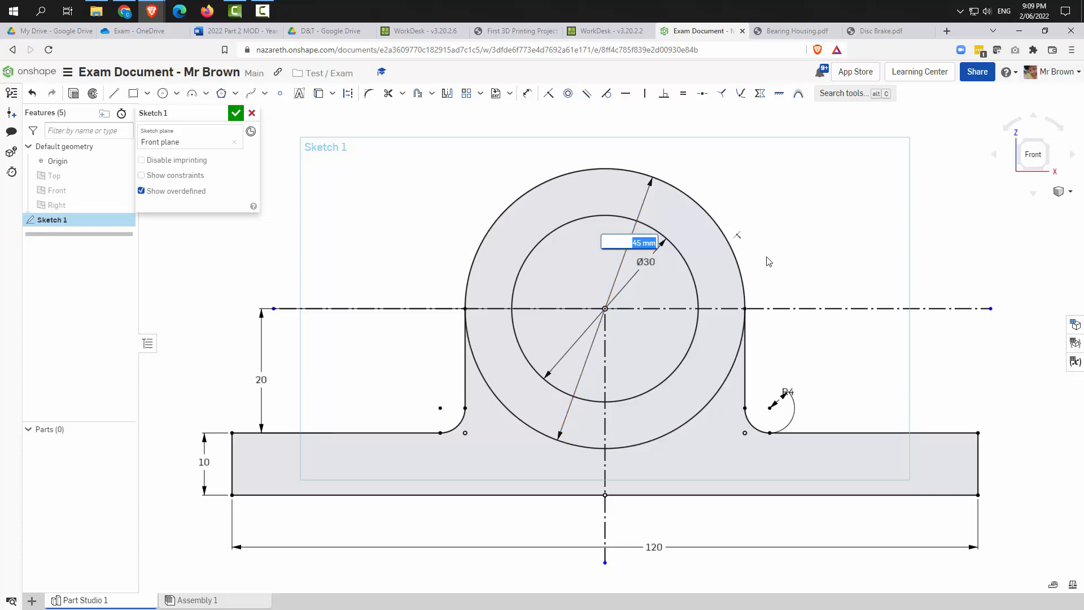
{"action": "type", "text": "60"}
{"action": "key", "text": "Return"}
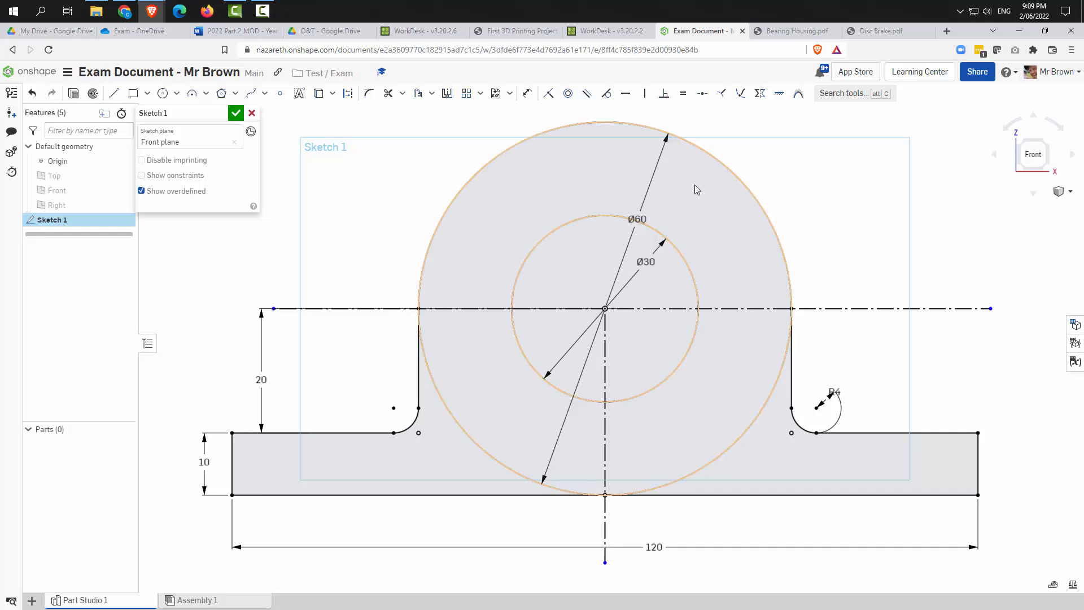
{"action": "key", "text": "d"}
{"action": "left_click", "coordinate": [696, 147]}
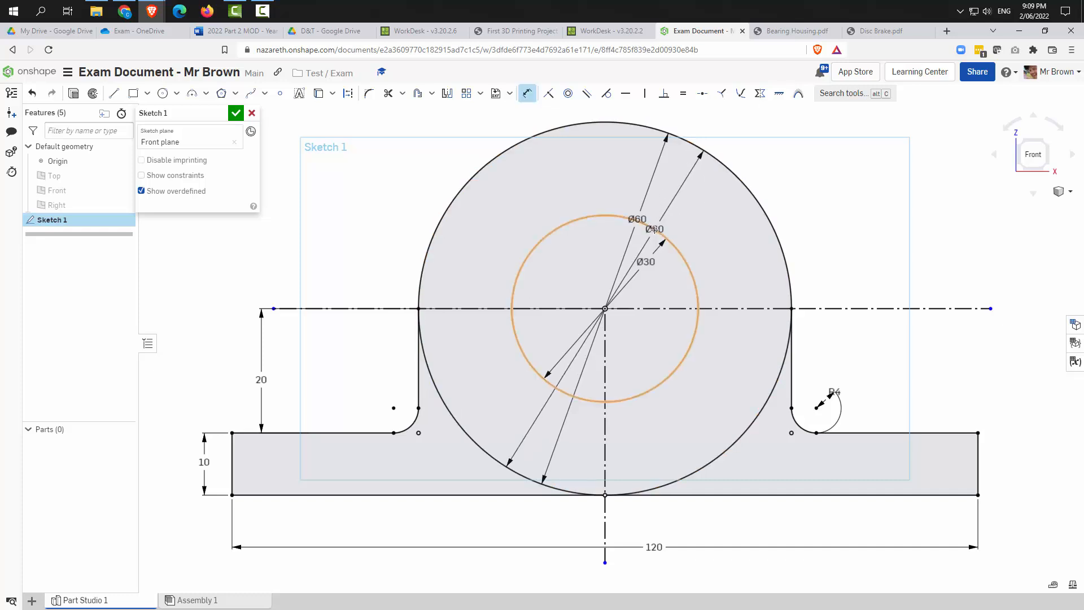
{"action": "left_click", "coordinate": [655, 230]}
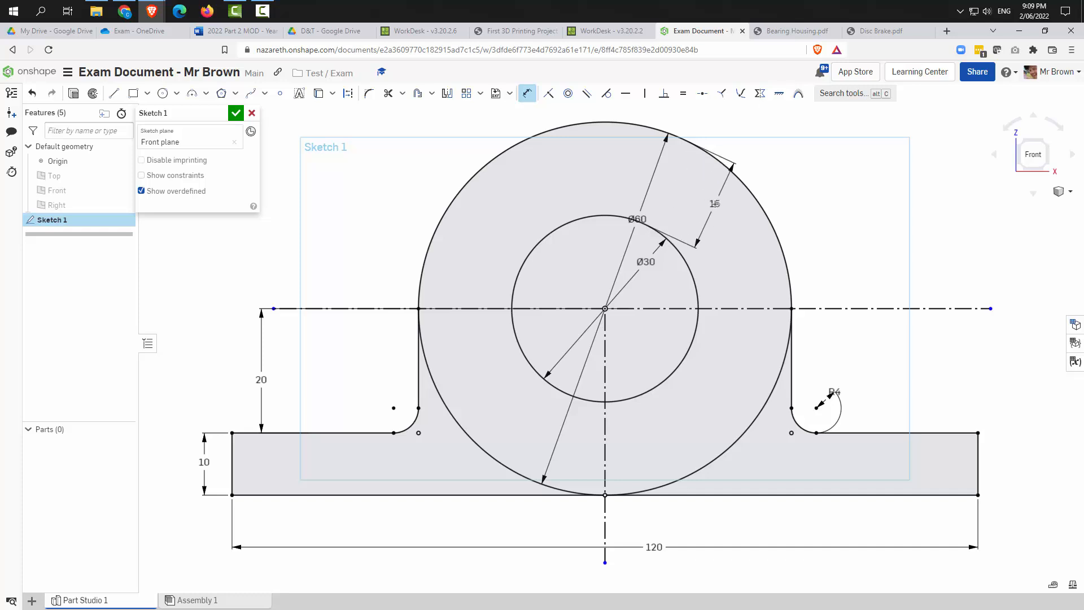
{"action": "key", "text": "Escape"}
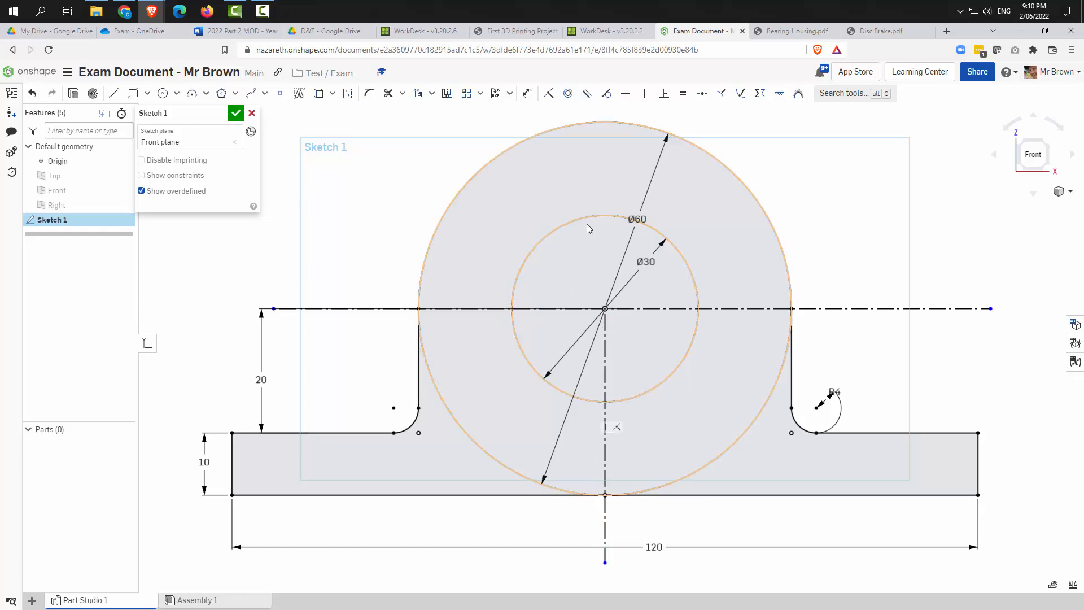
Step: Move the outer circle's diameter label clear of the inner circle and finish the front profile sketch
{"action": "left_click_drag", "start_coordinate": [640, 220], "coordinate": [648, 195]}
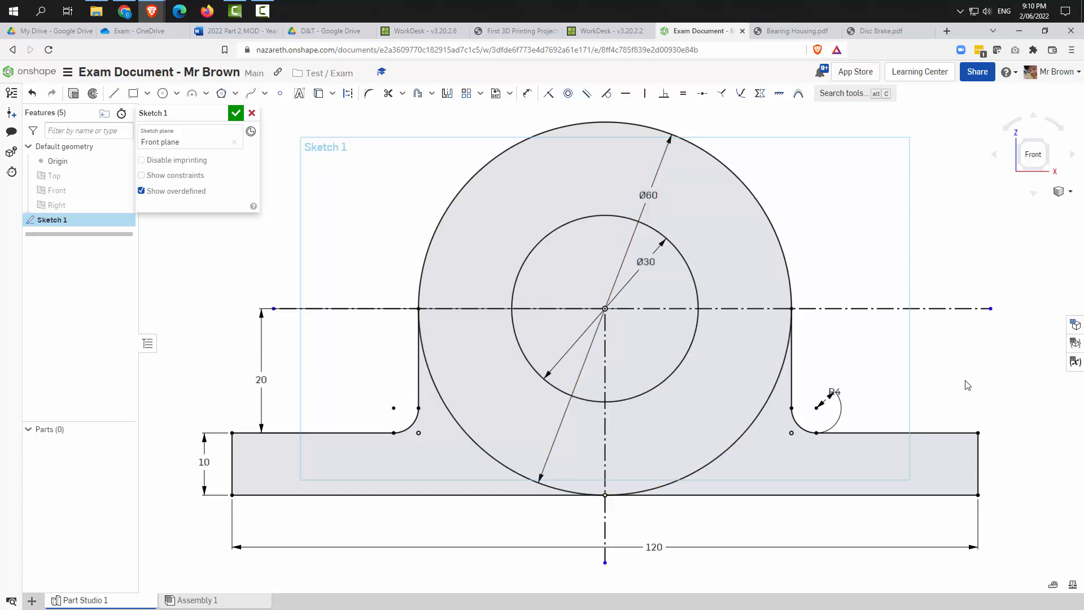
{"action": "left_click", "coordinate": [235, 113]}
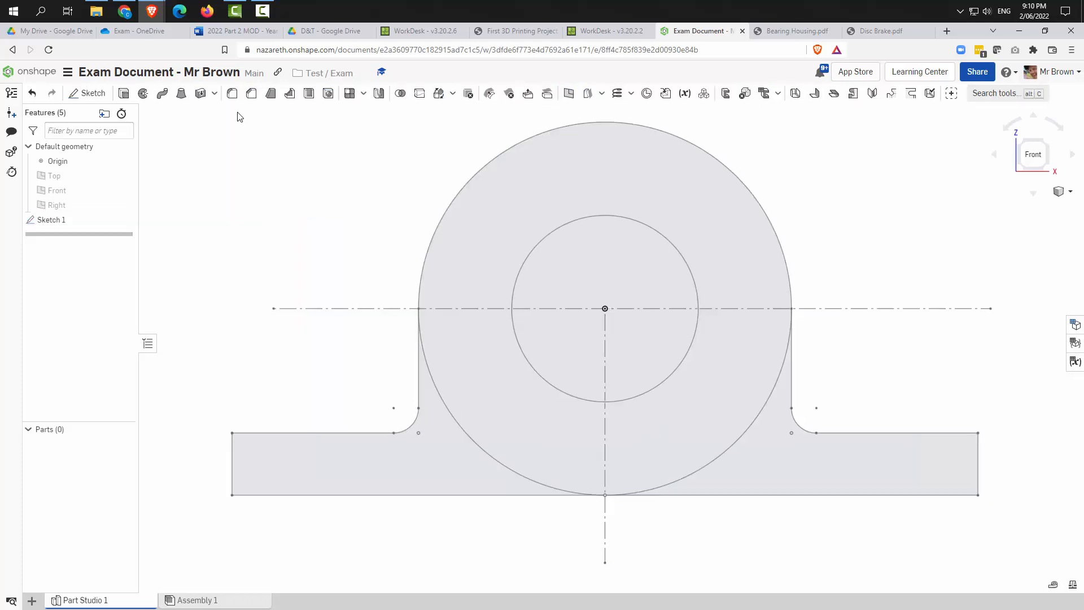
Step: Extrude the ring and both base regions of the front profile symmetrically as a new solid 60 mm deep, leaving the inner circle open
{"action": "left_click", "coordinate": [1066, 192]}
{"action": "left_click", "coordinate": [1039, 208]}
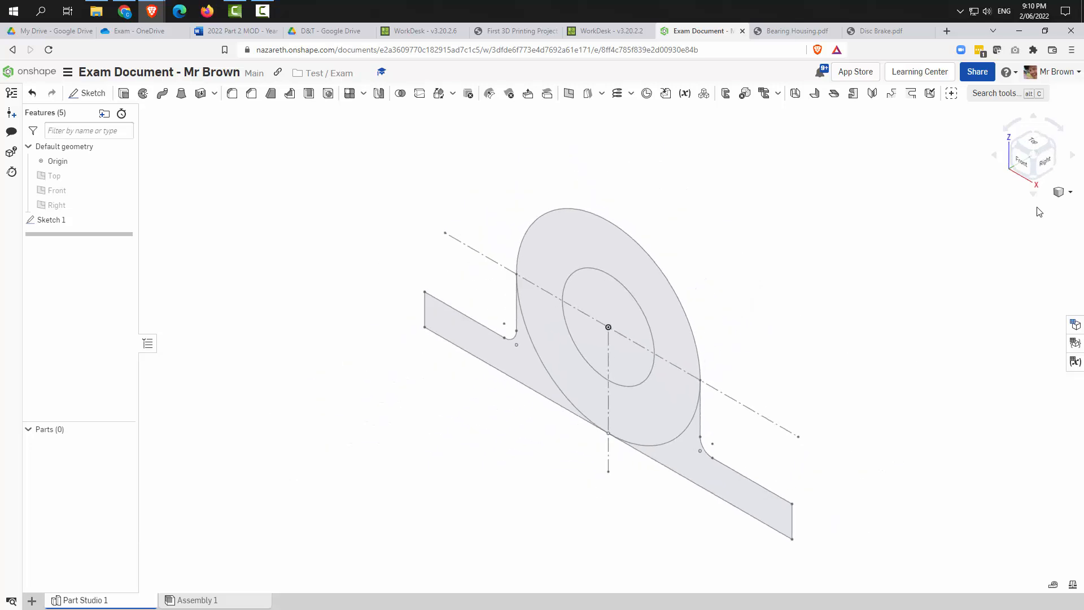
{"action": "left_click", "coordinate": [123, 93]}
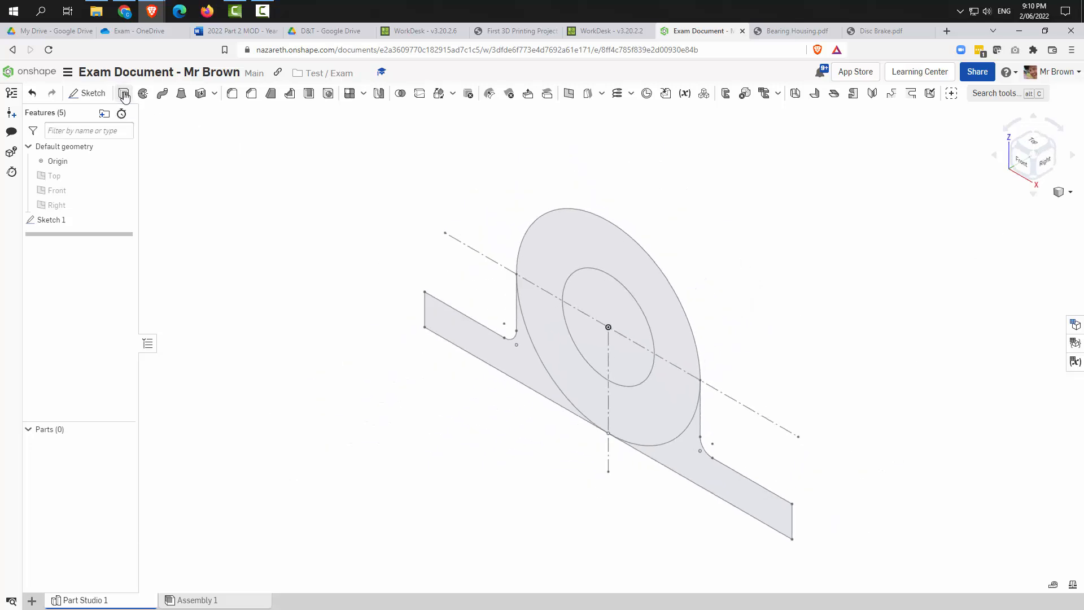
{"action": "left_click", "coordinate": [513, 356]}
{"action": "left_click", "coordinate": [649, 407]}
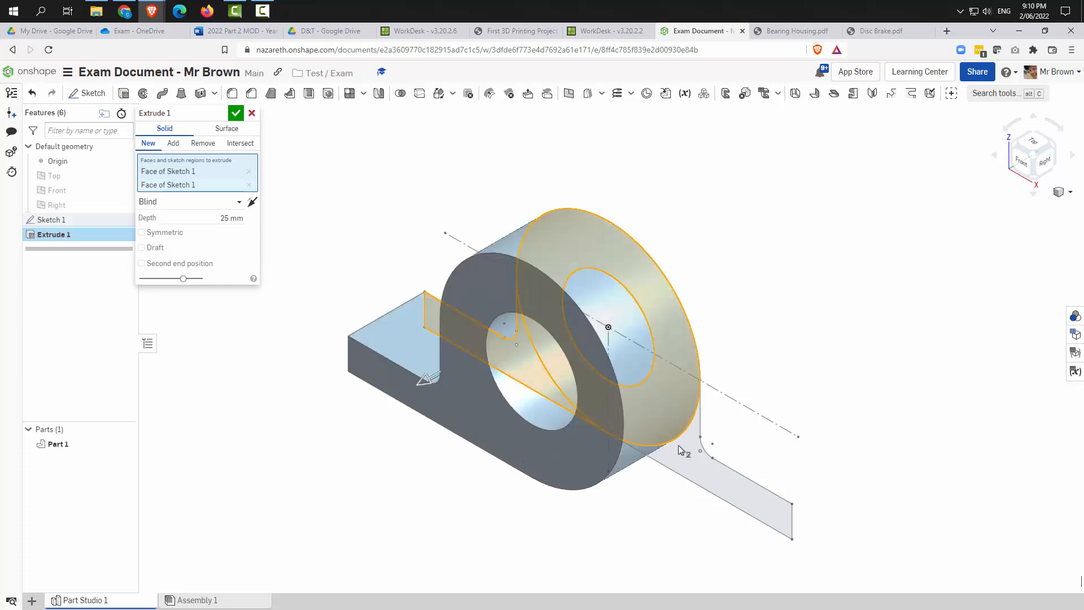
{"action": "left_click", "coordinate": [759, 470]}
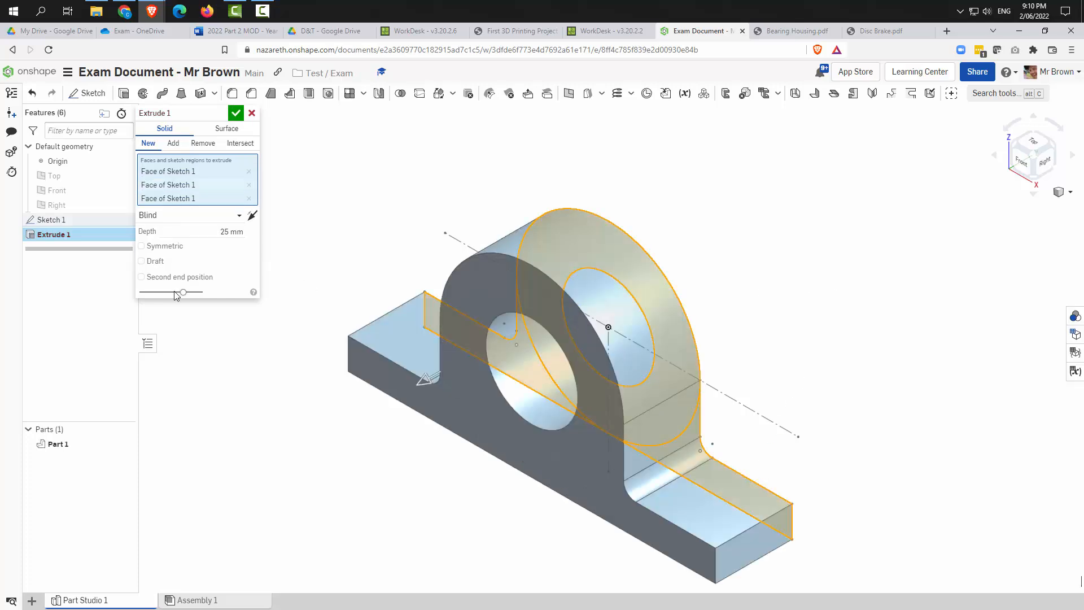
{"action": "left_click", "coordinate": [141, 245]}
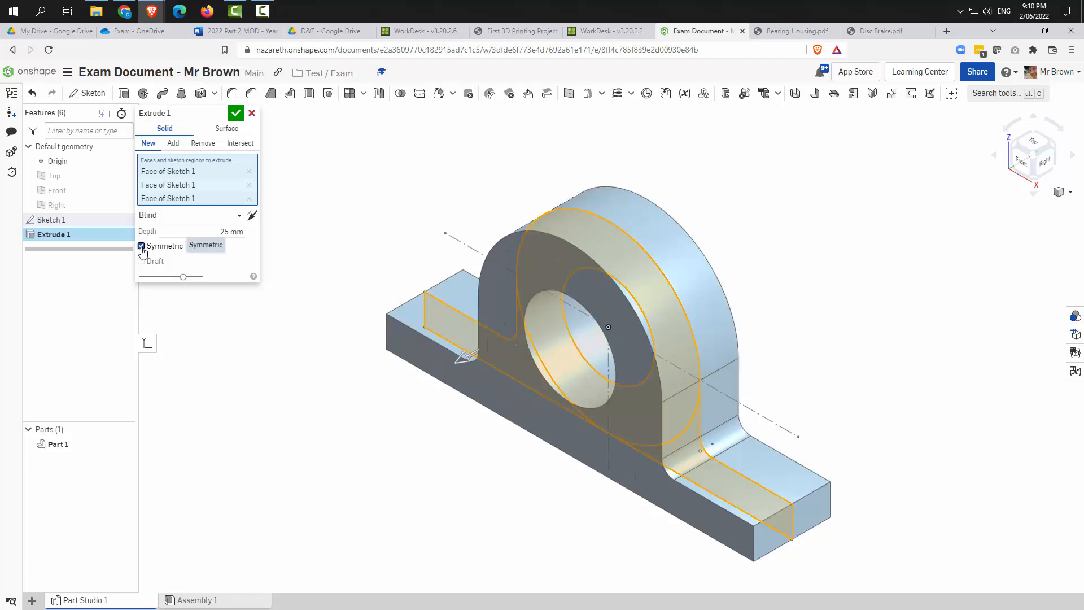
{"action": "left_click", "coordinate": [214, 231]}
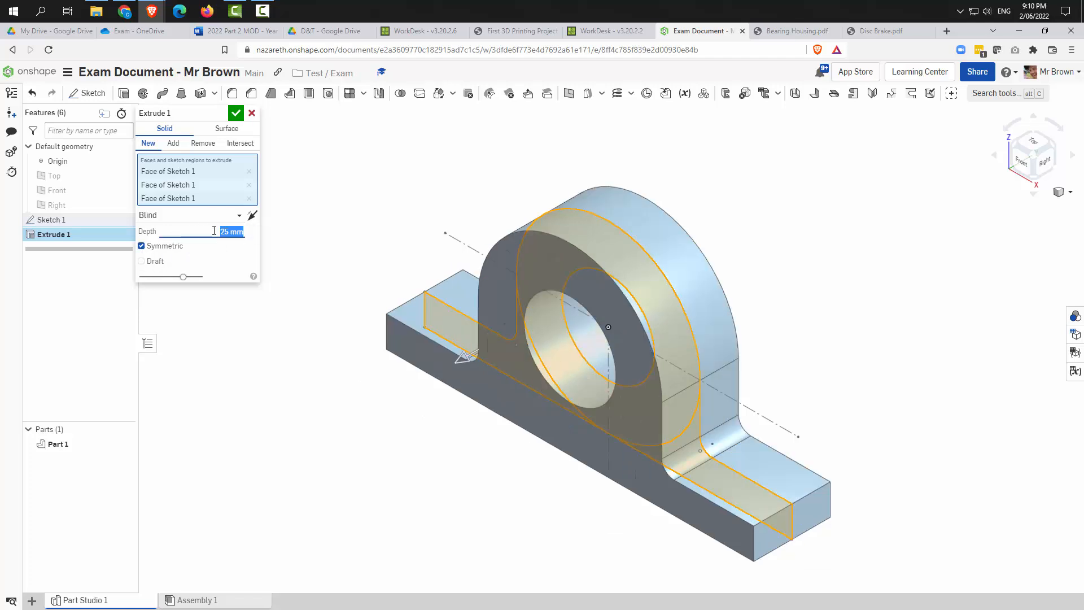
{"action": "type", "text": "60"}
{"action": "key", "text": "Return"}
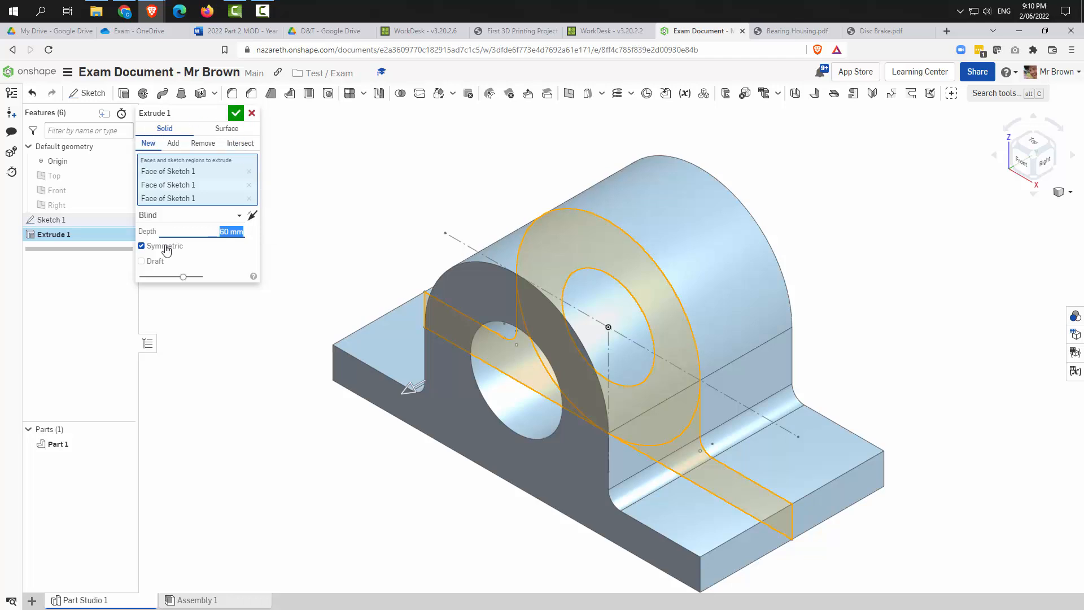
{"action": "left_click", "coordinate": [235, 112]}
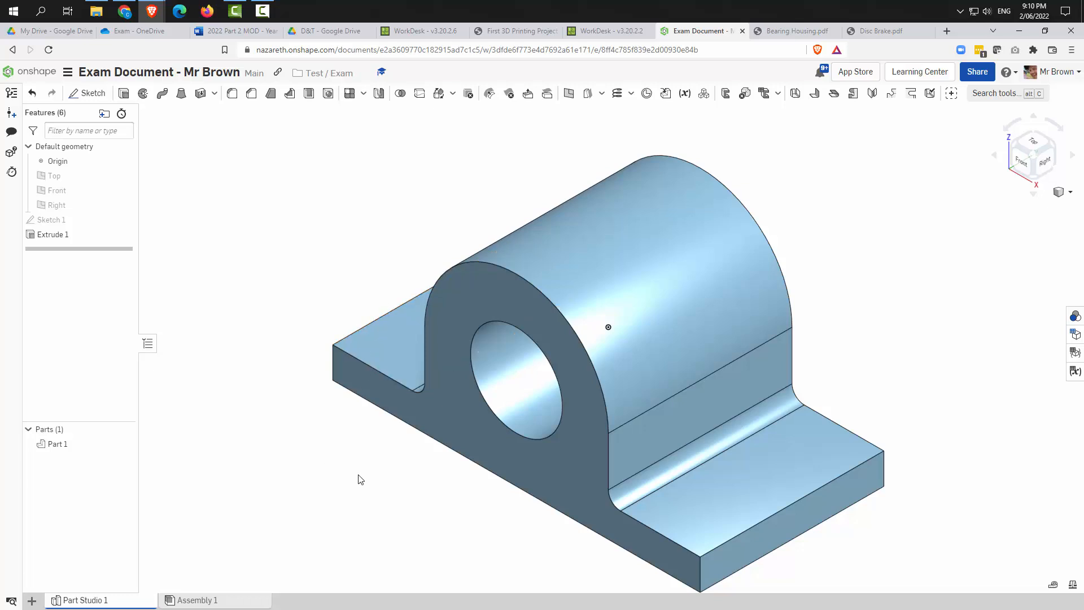
{"action": "right_click_drag", "start_coordinate": [414, 510], "coordinate": [451, 493]}
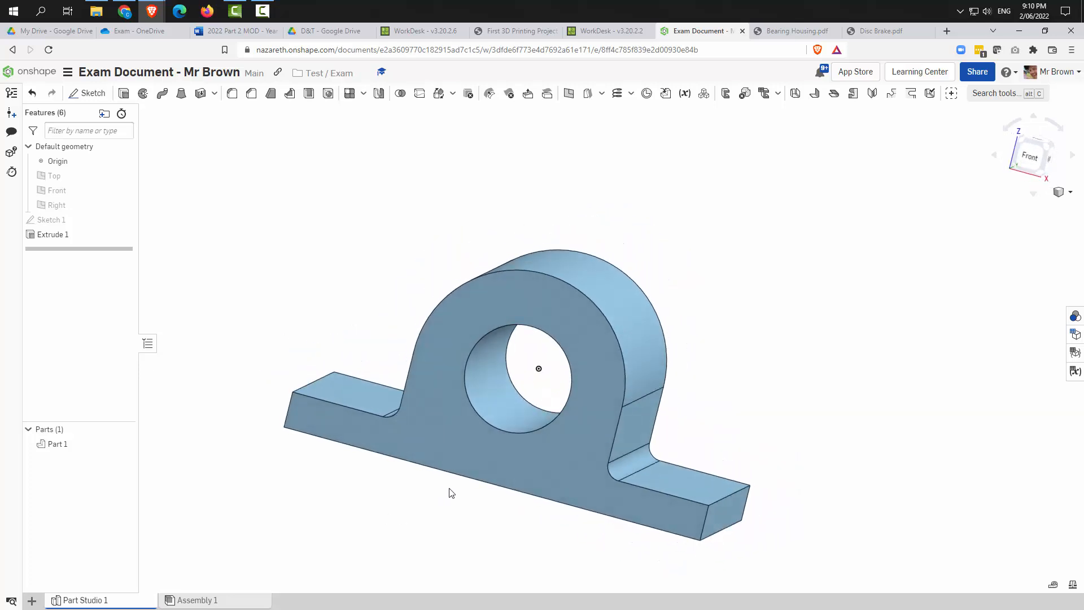